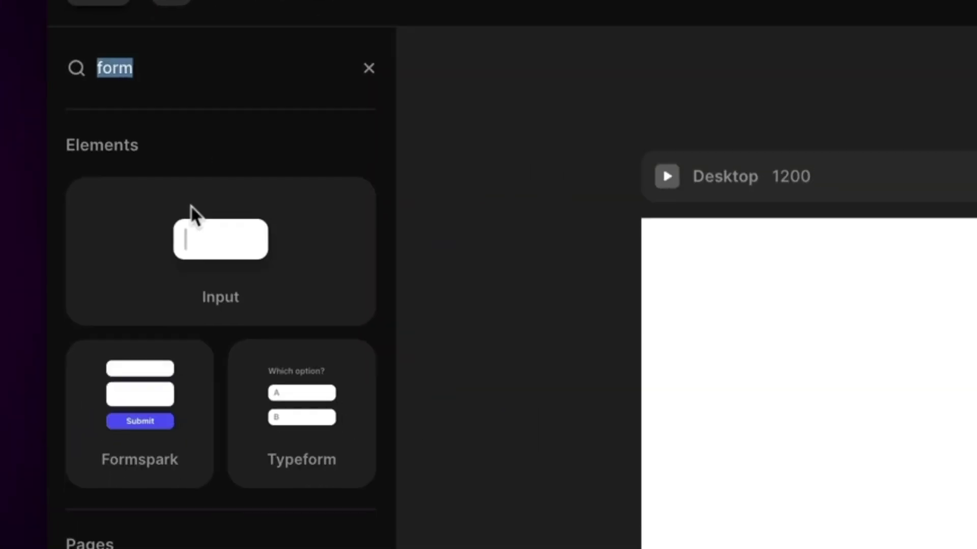
Place a subscribe input using the Get Waitlist service, then add a Formspark Name/Email/Message form.
left_click_drag(192, 214, 916, 504)
left_click(797, 273)
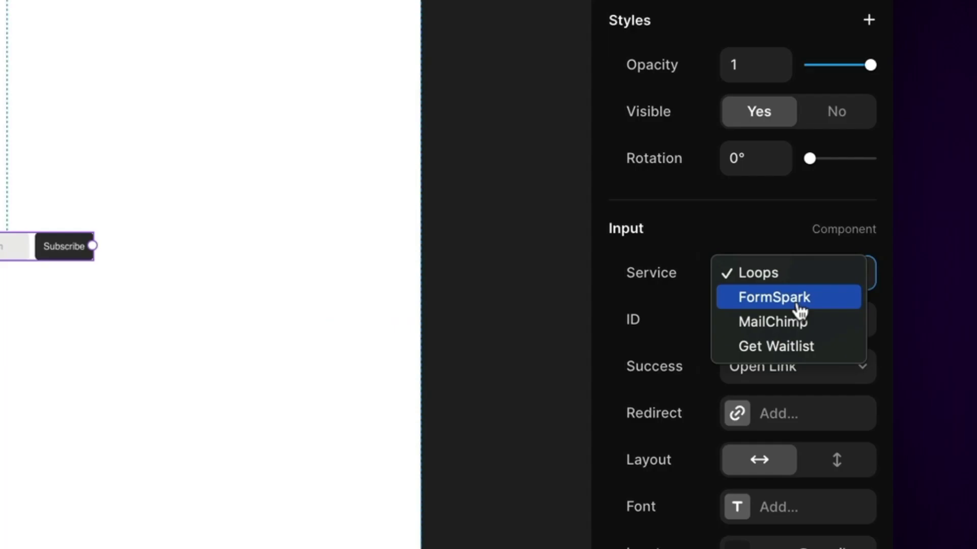
left_click(798, 347)
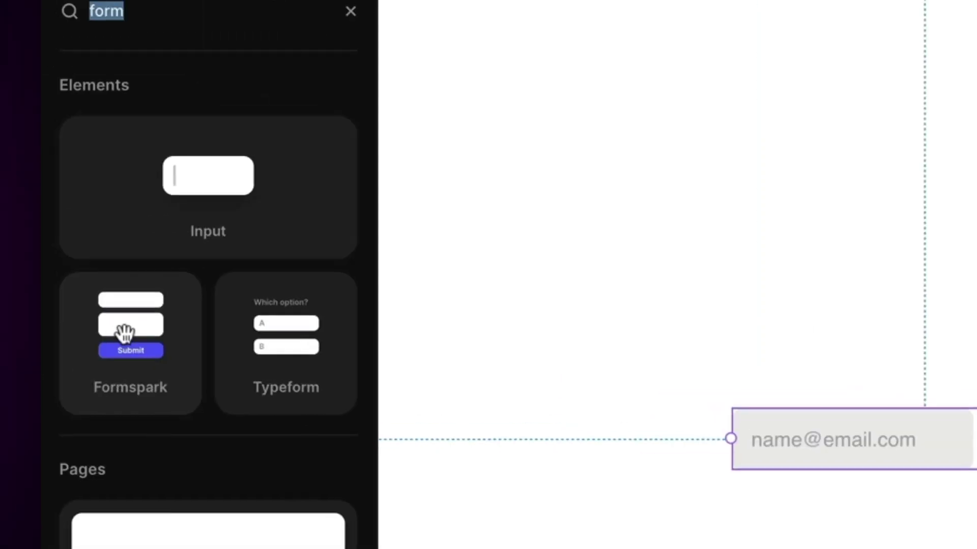
left_click_drag(125, 334, 540, 316)
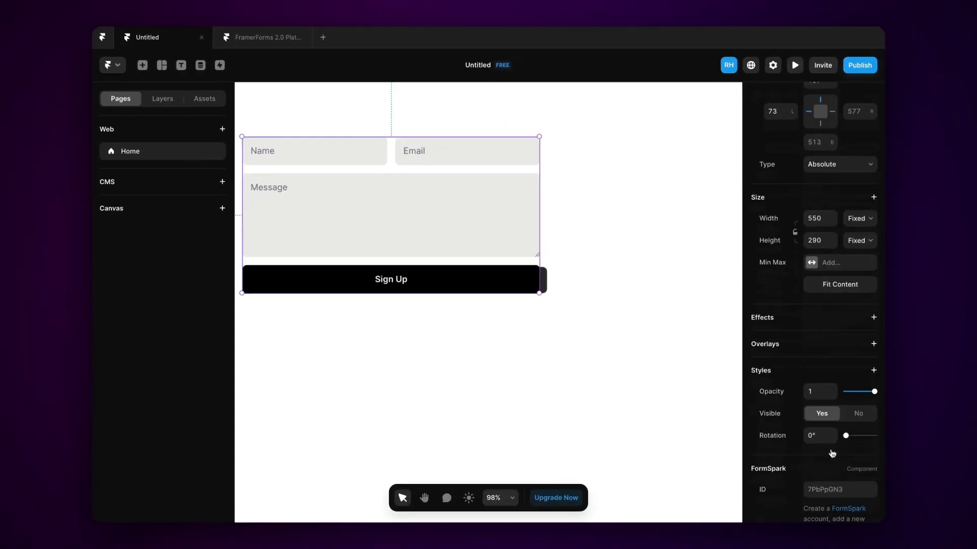
scroll(829, 451, "down", 10)
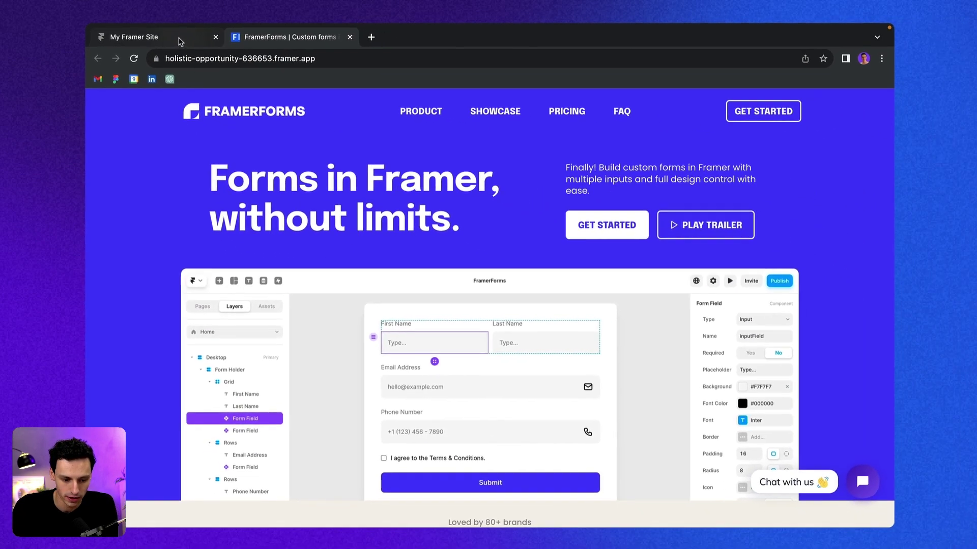
On the FramerForms onboarding page in the My Framer Site tab, choose Start from scratch.
left_click(203, 41)
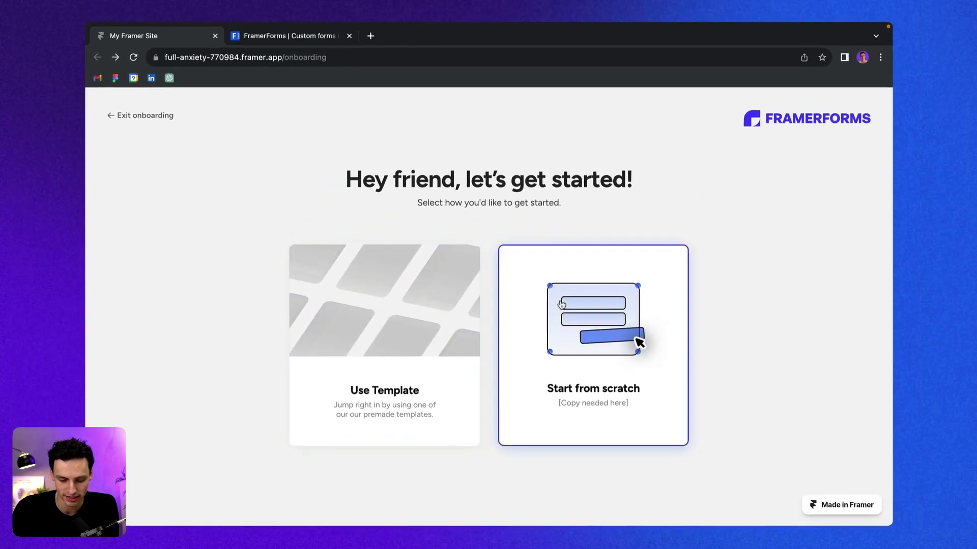
left_click(724, 205)
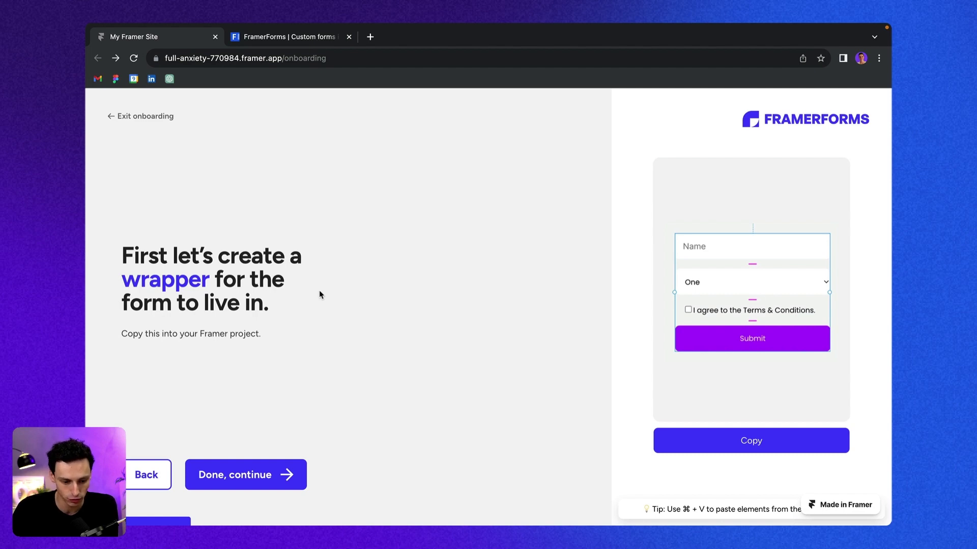
Paste the StarterForm into Form Holder and move it beside the 'Let's start working together' heading.
key("super+Tab")
left_click(562, 353)
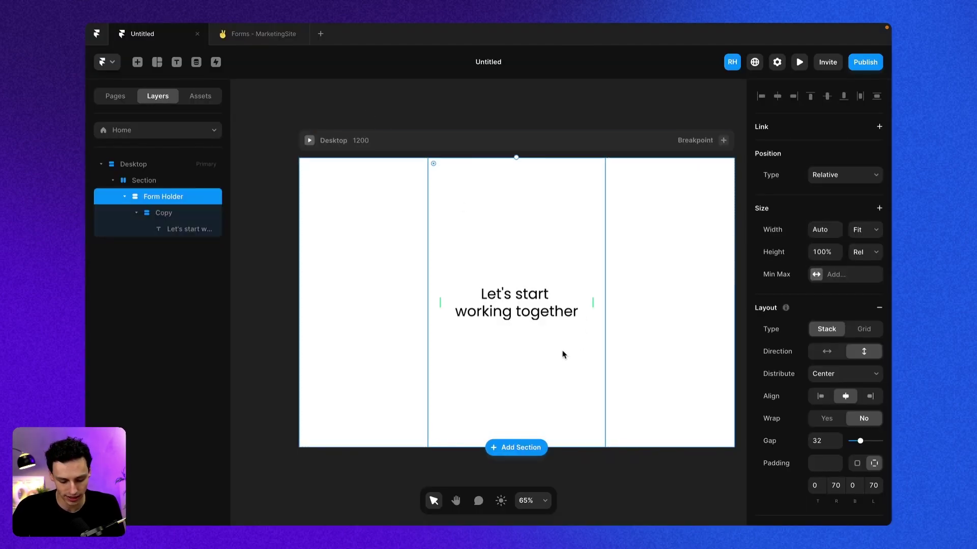
key("super+v")
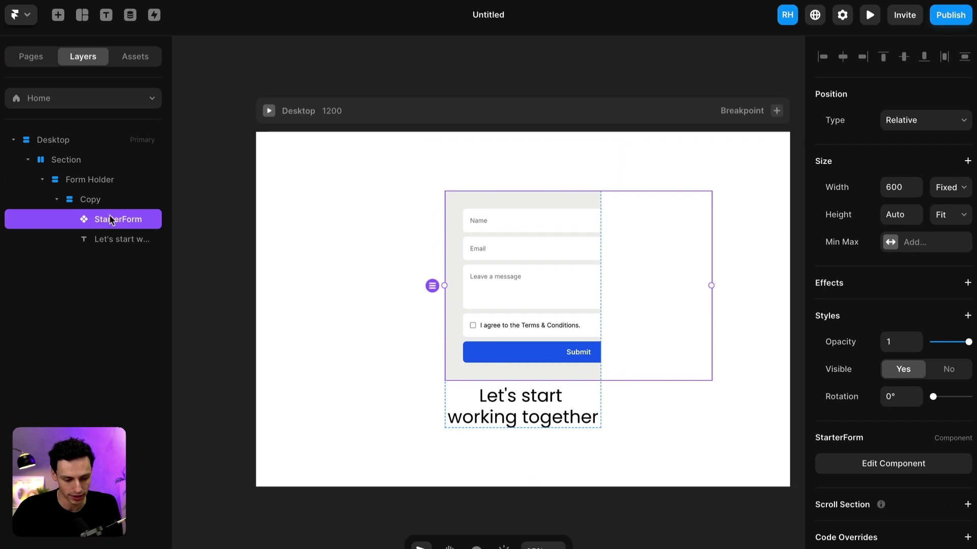
left_click_drag(111, 219, 80, 190)
Unlink the form copy and detach its instance to expose the Form Fields and Submit Button.
right_click(548, 222)
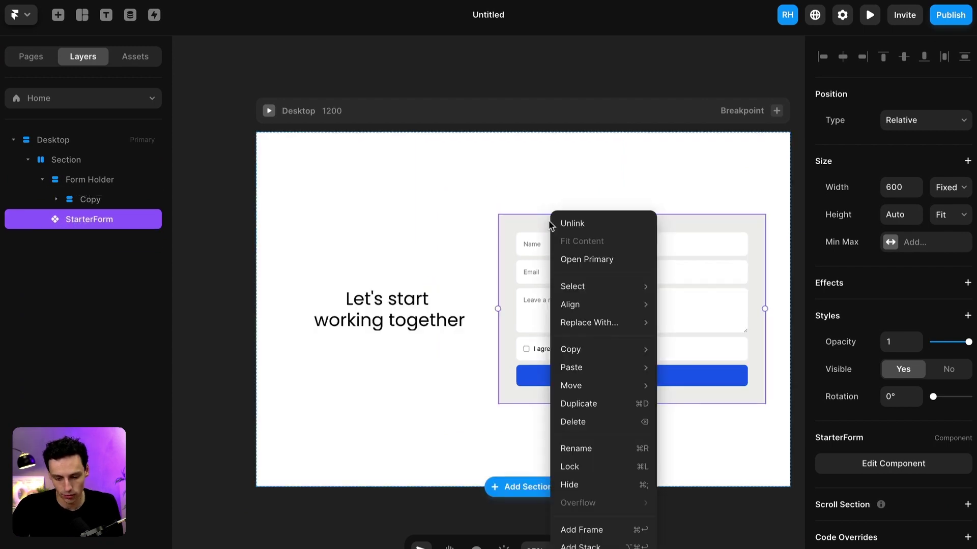
left_click(581, 229)
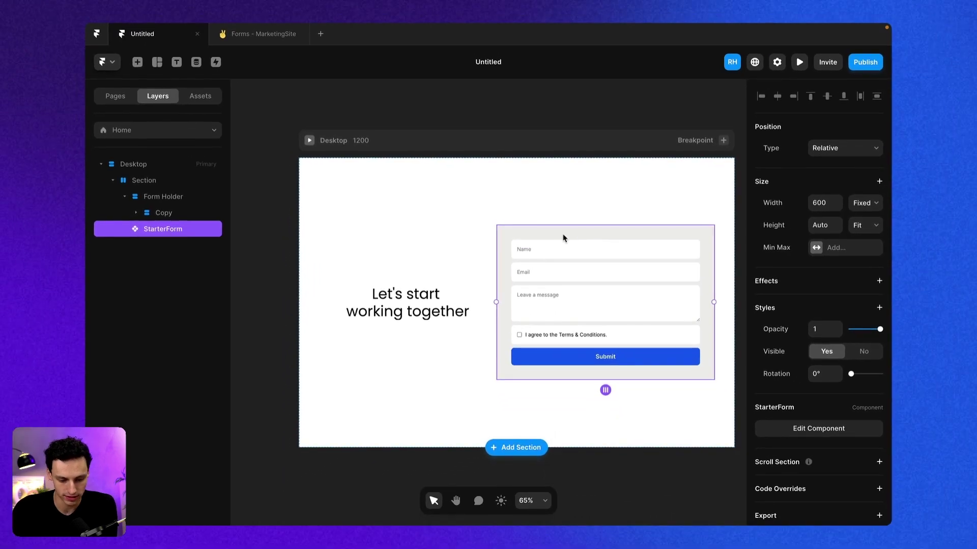
right_click(525, 236)
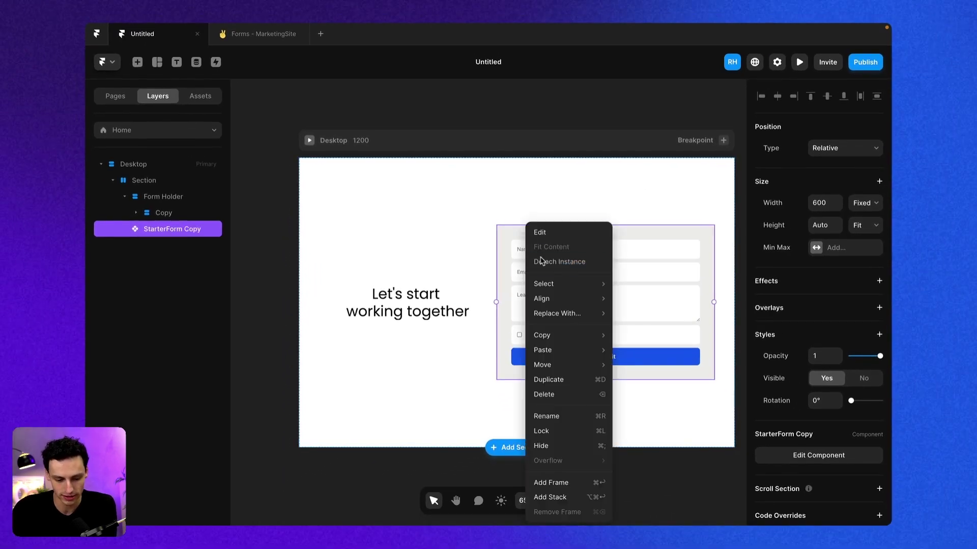
left_click(541, 261)
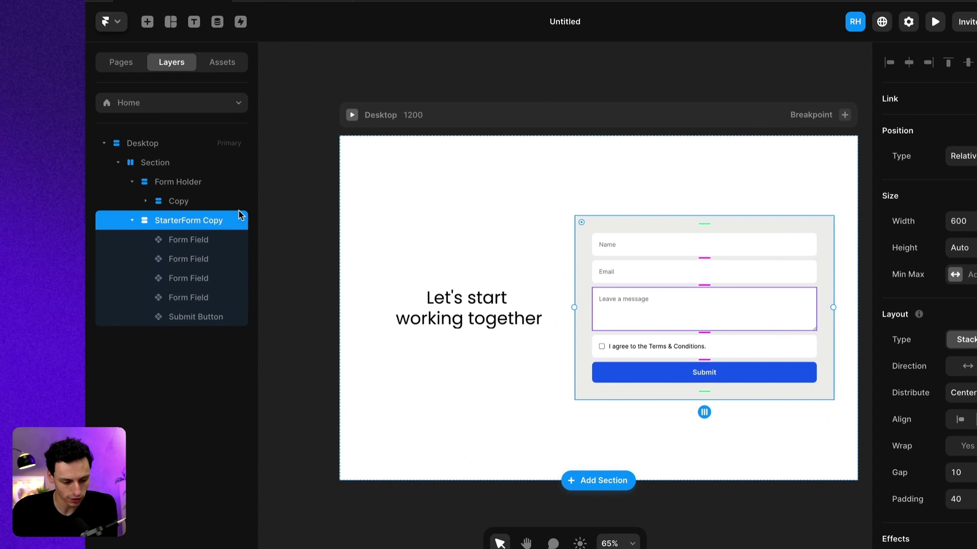
Check each StarterForm Copy layer, then duplicate the Name field with Ctrl+D for five Form Fields.
left_click(192, 213)
left_click(227, 220)
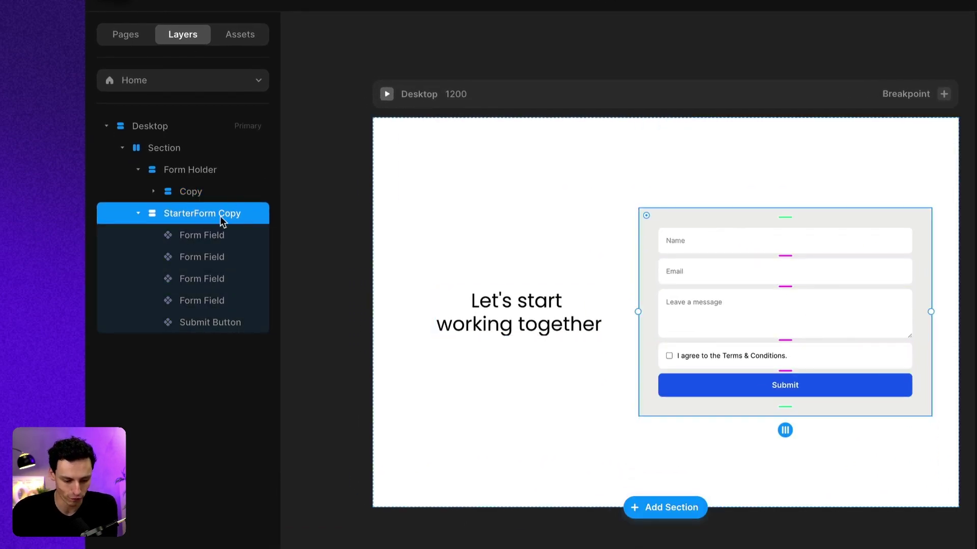
left_click(224, 238)
left_click(226, 264)
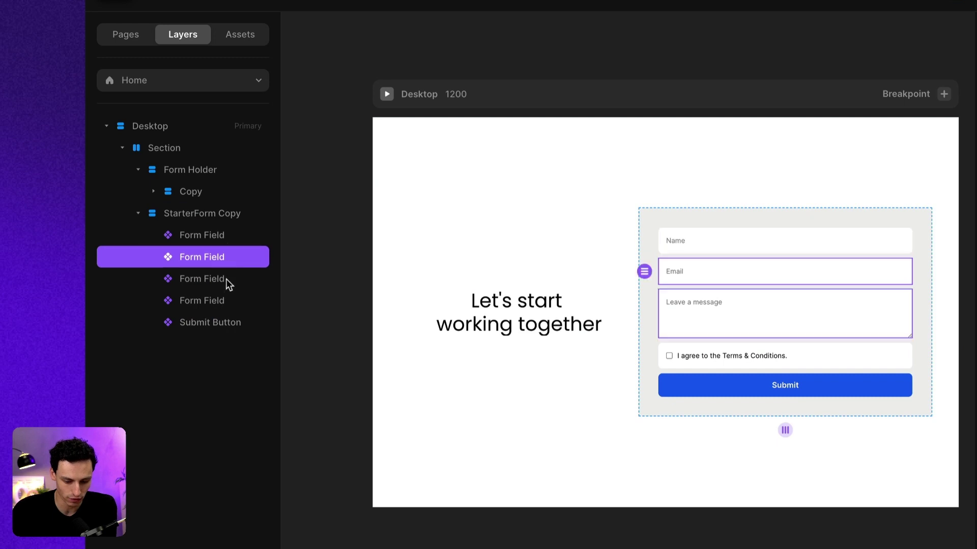
left_click(226, 282)
left_click(226, 295)
left_click(226, 317)
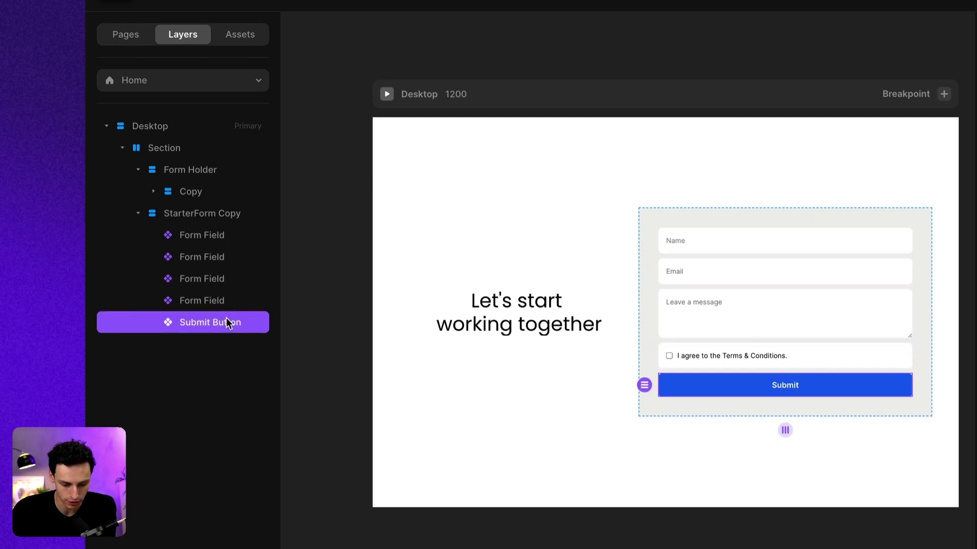
left_click(222, 235)
left_click(220, 215)
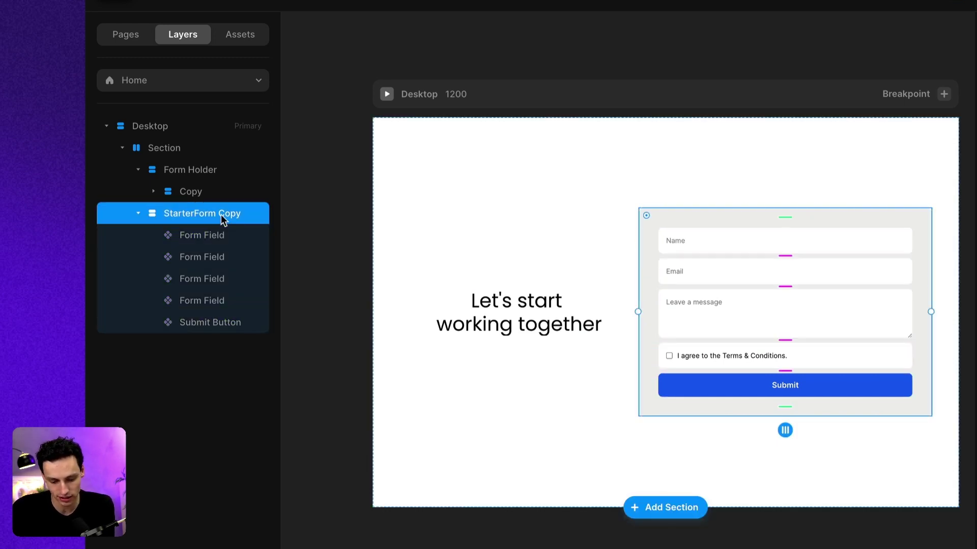
left_click(680, 243)
key("ctrl+d")
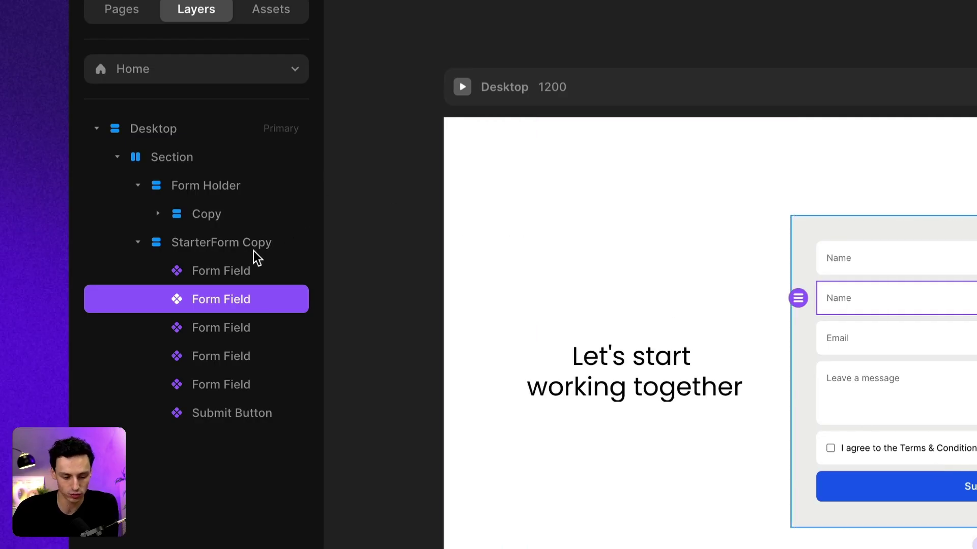
left_click(236, 248)
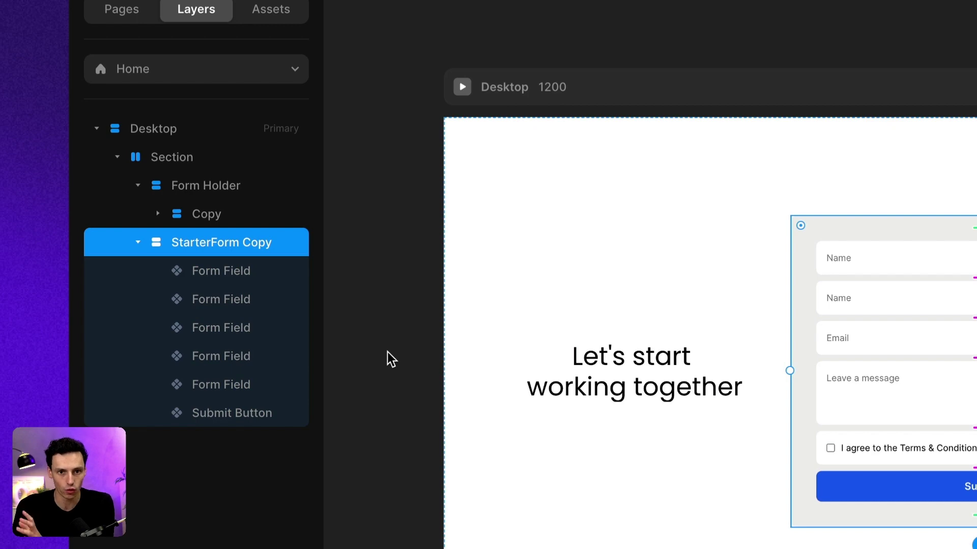
left_click(247, 275)
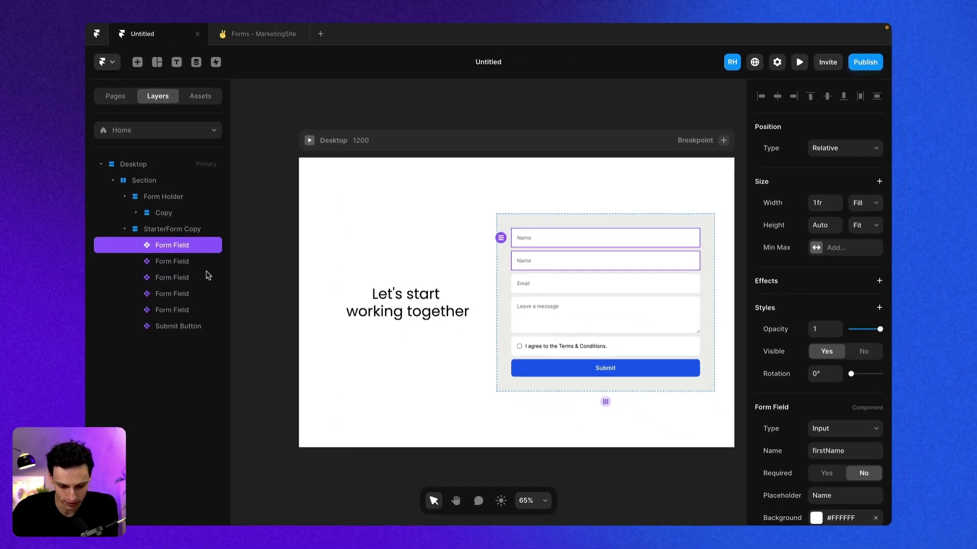
scroll(747, 427, "down", 5)
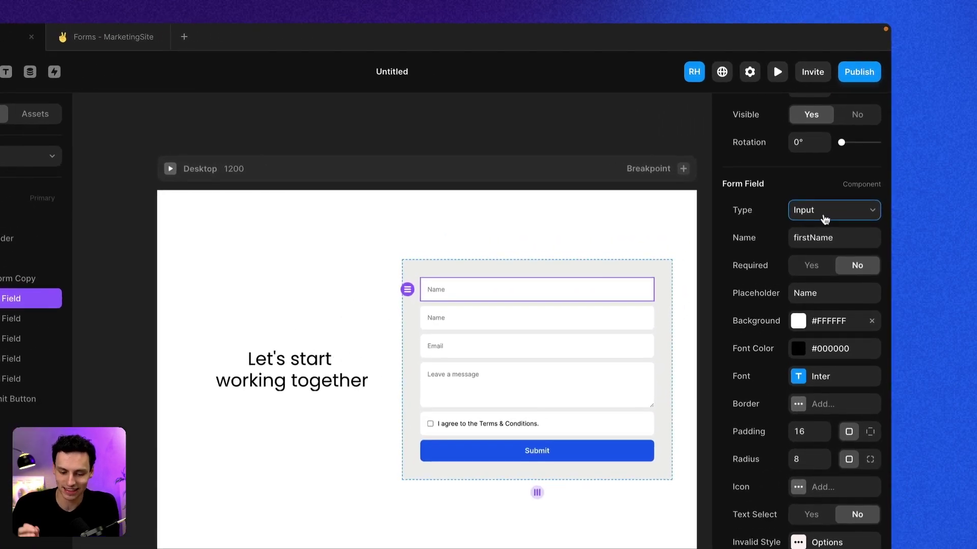
left_click(824, 220)
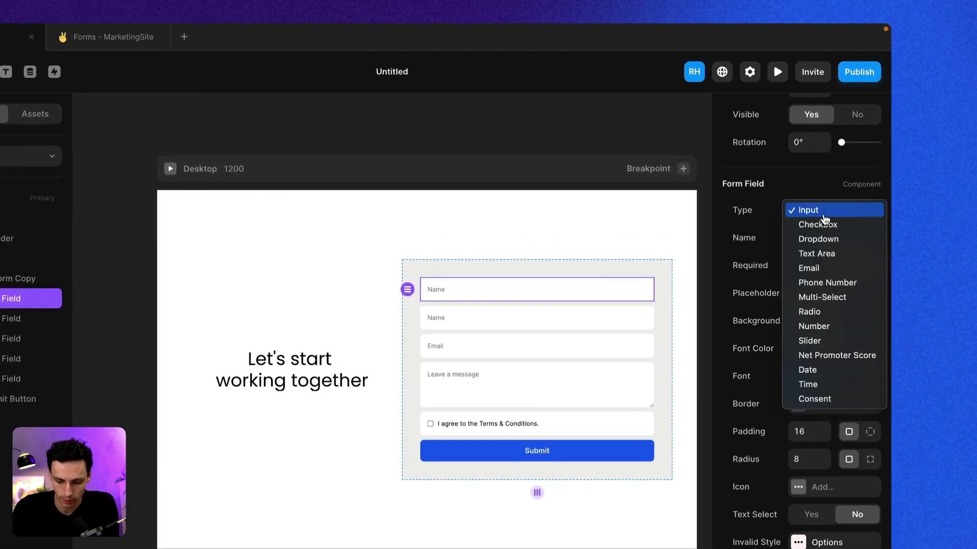
left_click(835, 224)
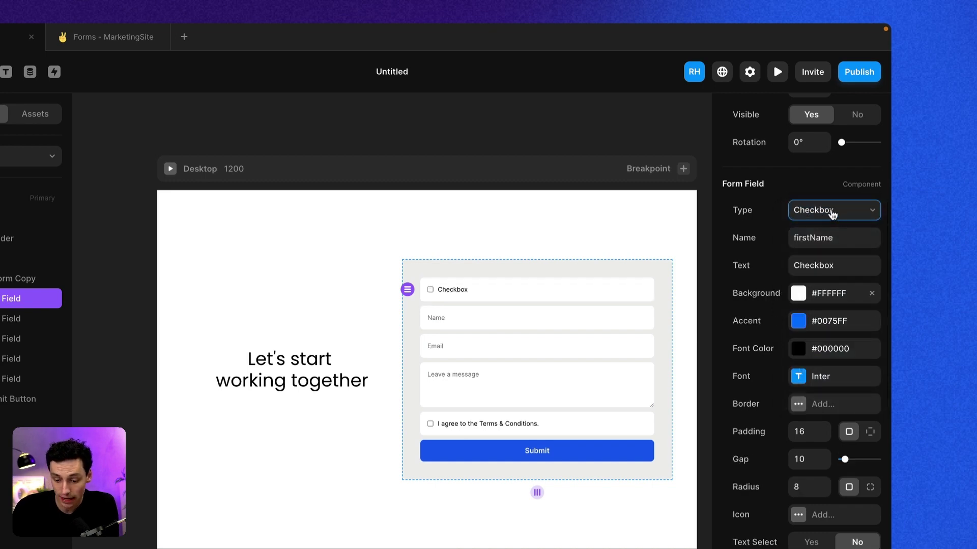
left_click(831, 213)
left_click(837, 226)
left_click(847, 212)
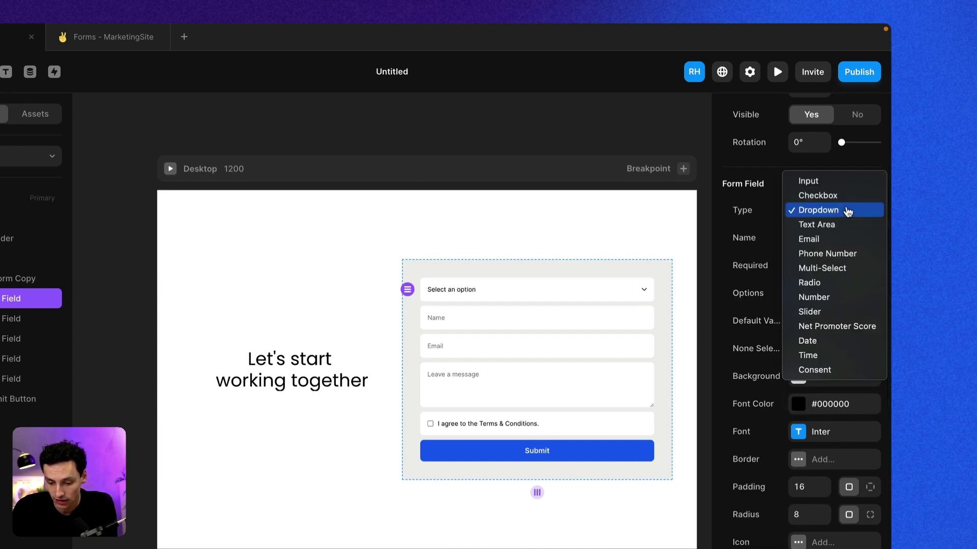
left_click(837, 270)
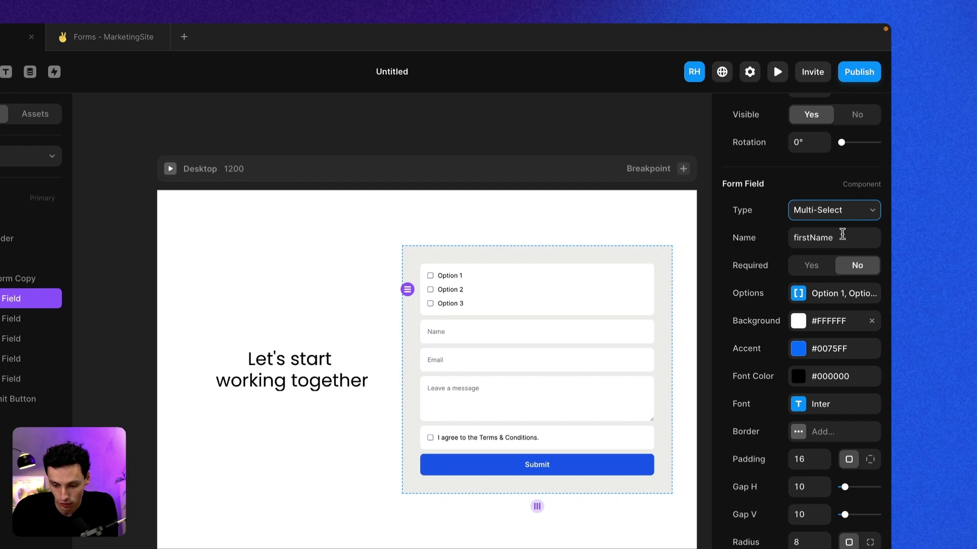
left_click(836, 216)
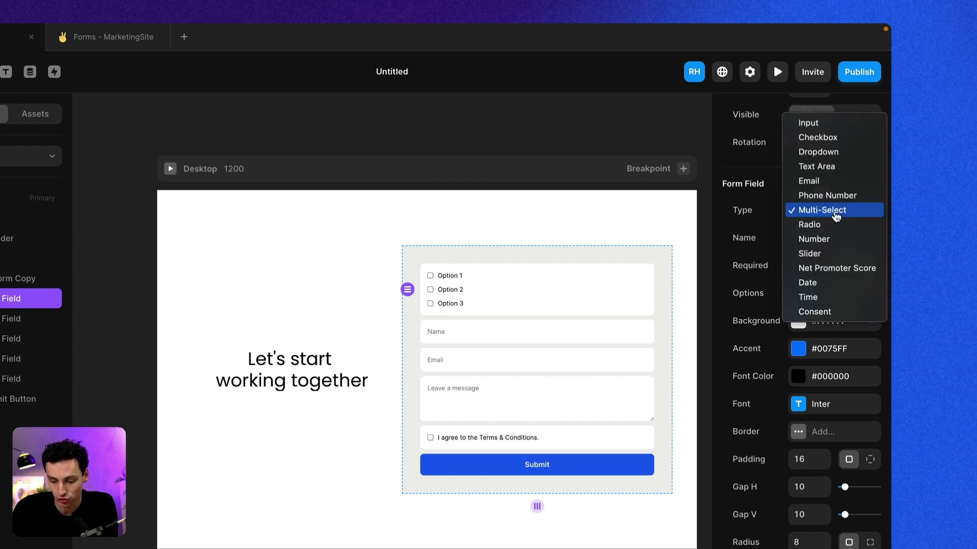
left_click(839, 270)
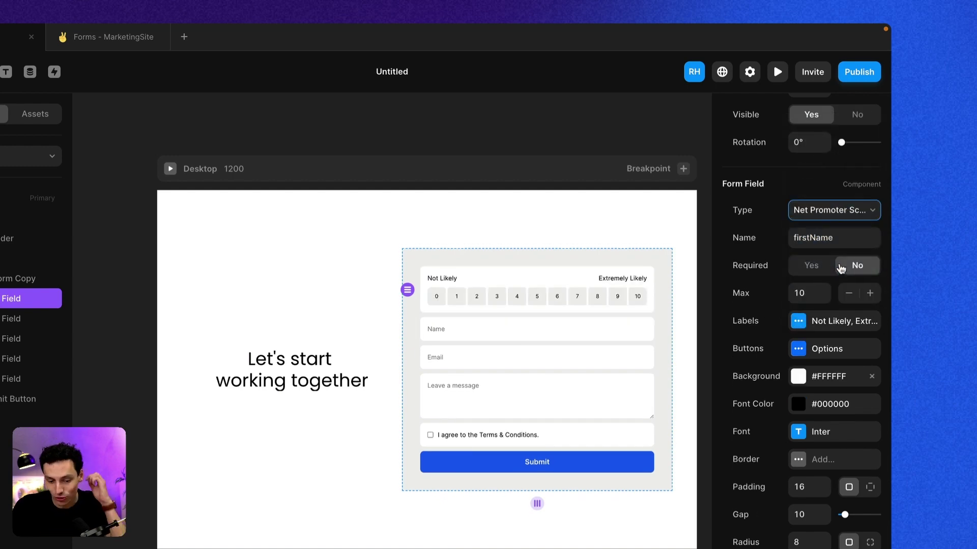
left_click(819, 216)
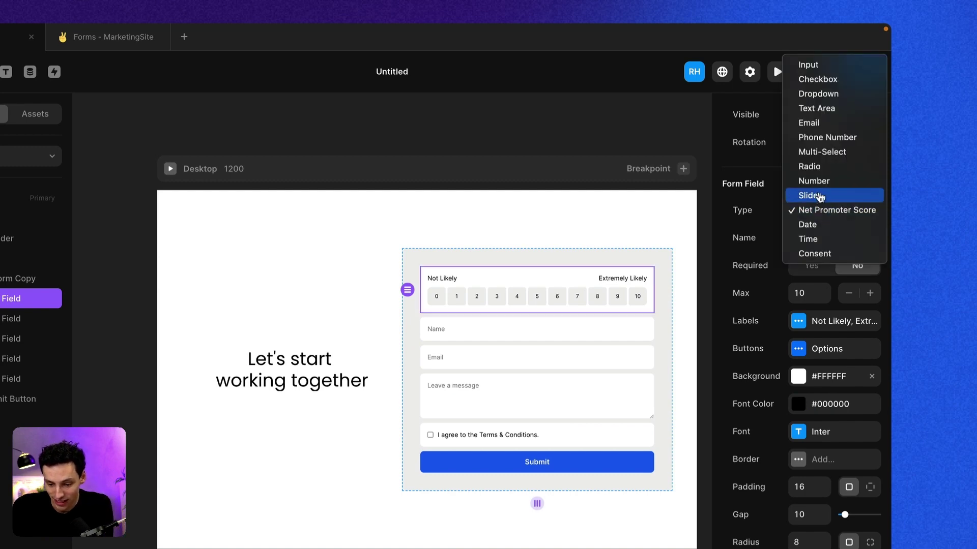
left_click(820, 195)
left_click(821, 209)
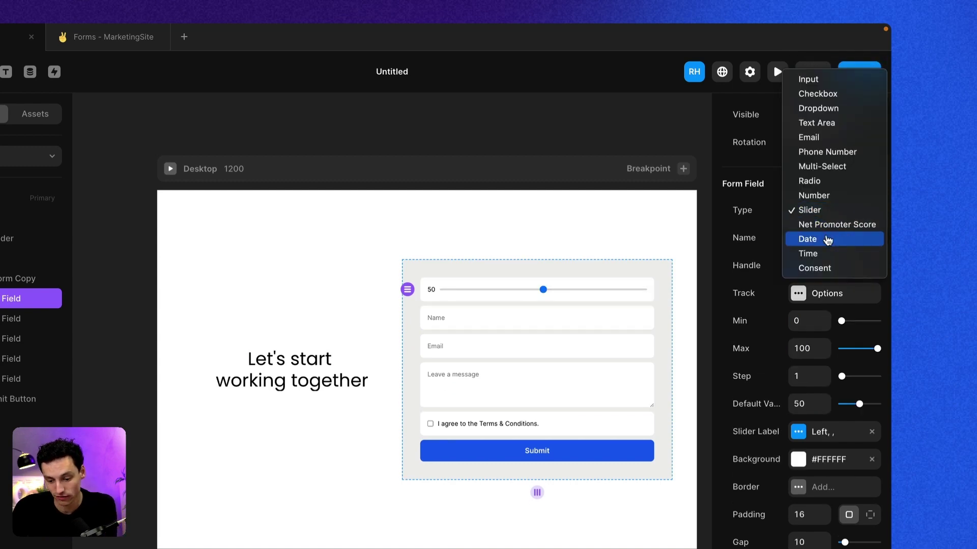
left_click(827, 238)
left_click(839, 209)
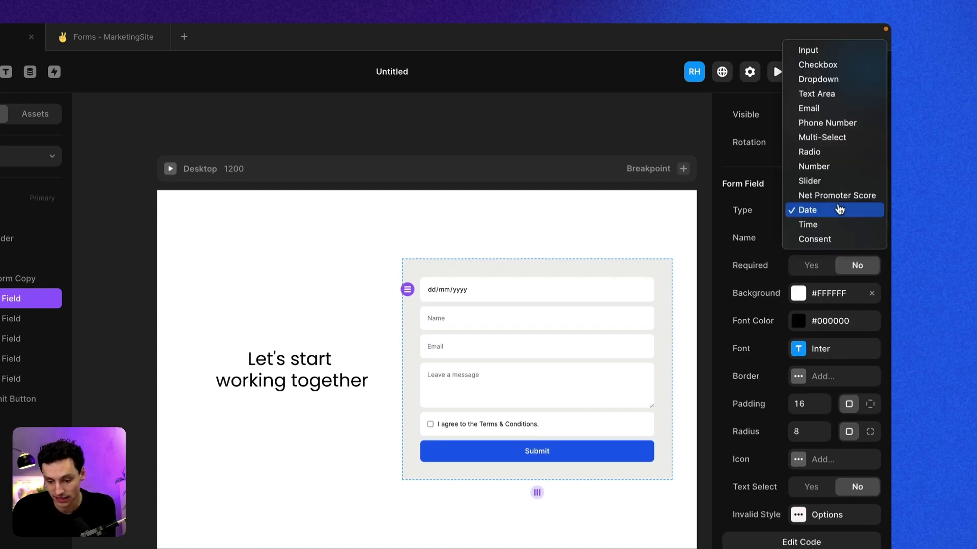
left_click(808, 55)
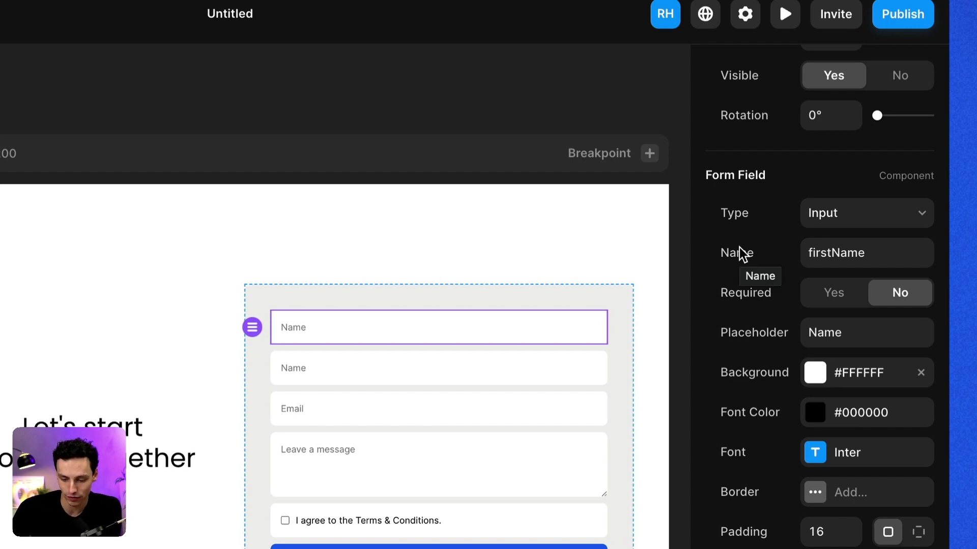
Set the top field to Required: Yes with the placeholder 'First Name'.
left_click(833, 304)
left_click(846, 328)
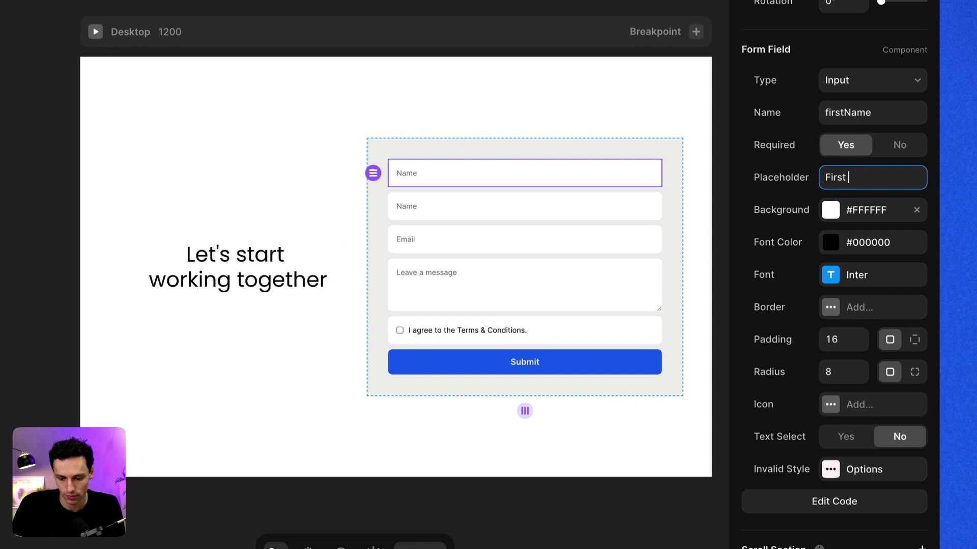
key("Return")
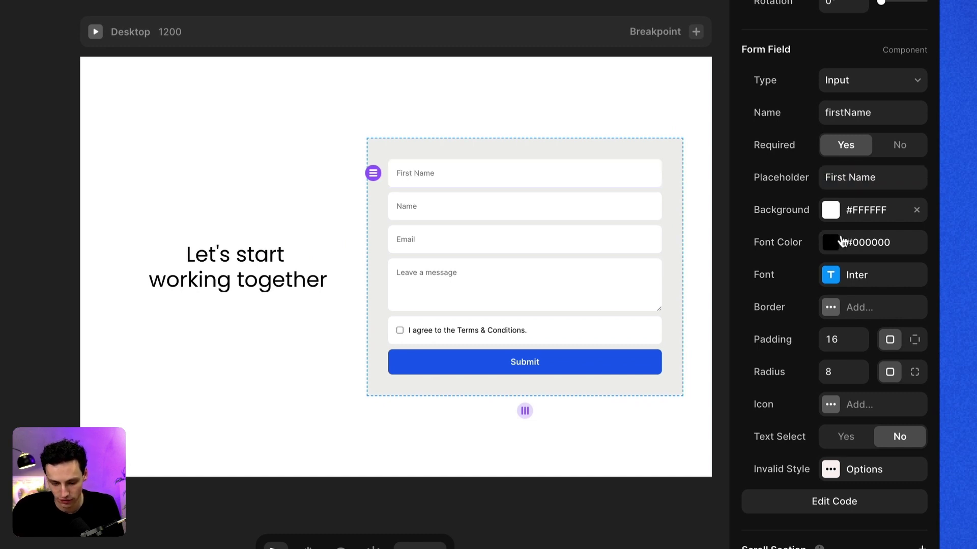
Give the First Name field a light grey #D9D9D9 background and lighter grey text.
left_click(825, 211)
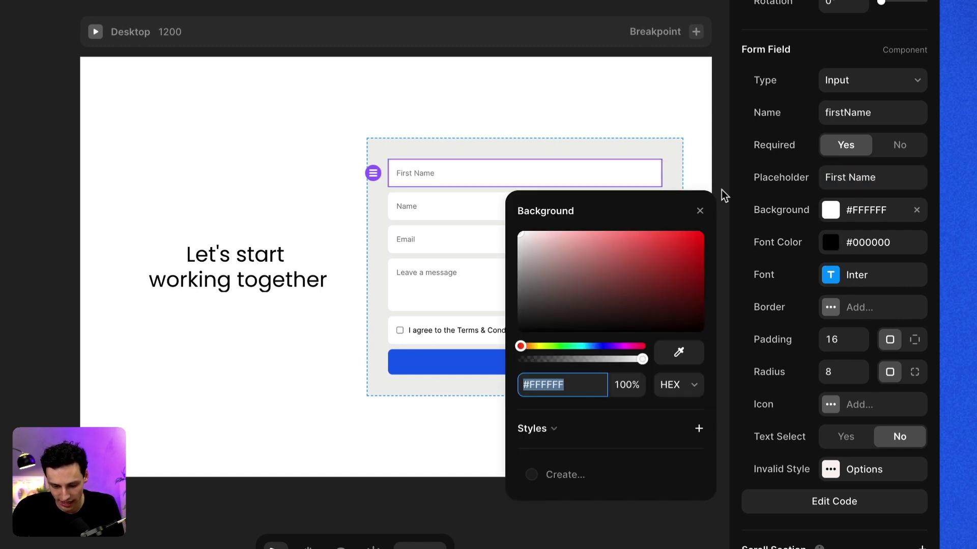
left_click_drag(536, 242, 517, 247)
left_click(830, 242)
left_click_drag(523, 343, 545, 410)
Set the field's font to Poppins and its corner radius to 0.
left_click(834, 277)
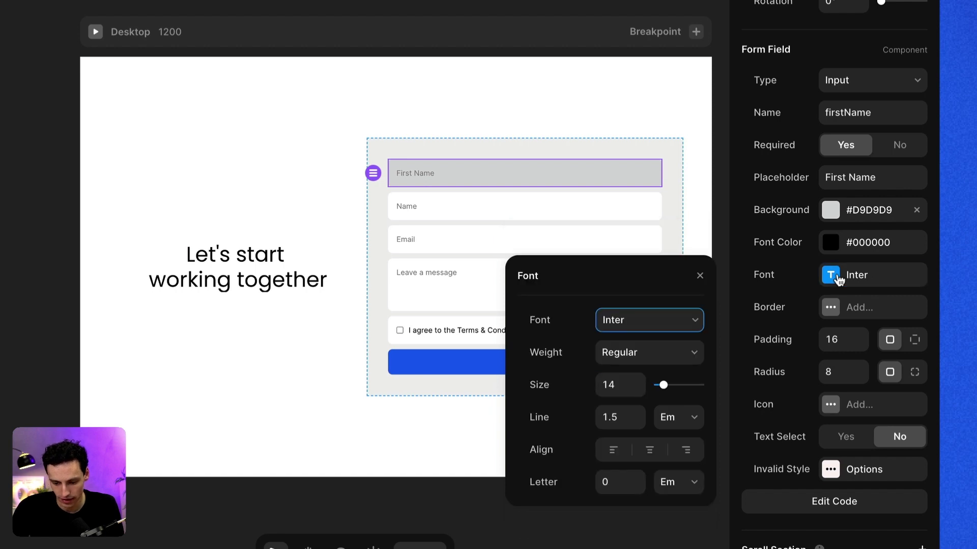
left_click(643, 328)
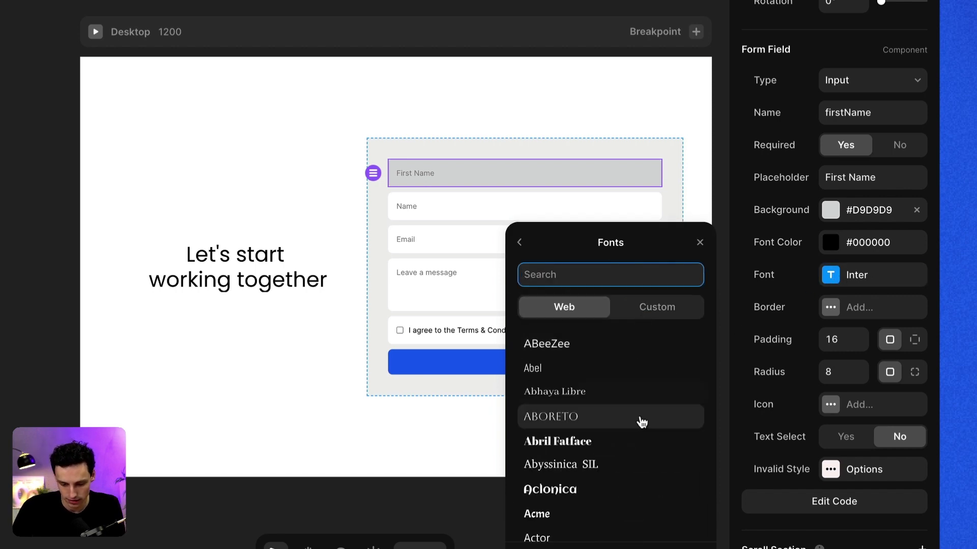
scroll(639, 421, "down", 5)
type("poppi")
left_click(564, 344)
left_click(838, 372)
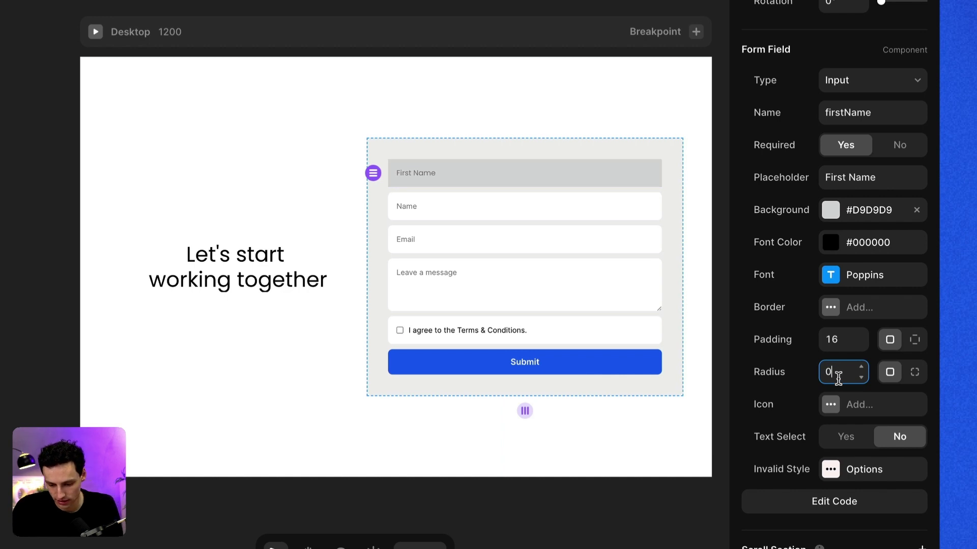
type("0")
left_click(826, 406)
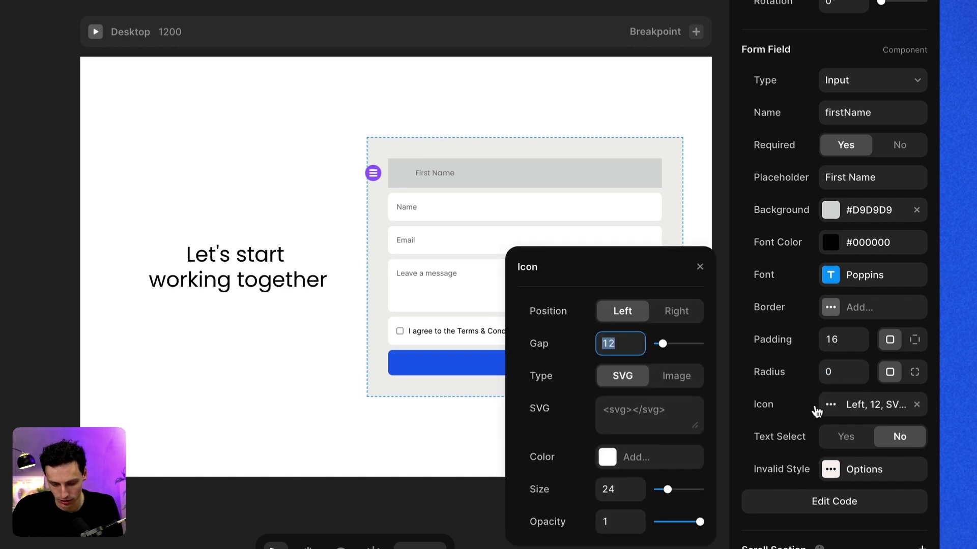
Delete the second Name, Email, message and Terms checkbox fields, leaving only First Name.
left_click(600, 203)
key("Delete")
left_click(587, 224)
key("Delete")
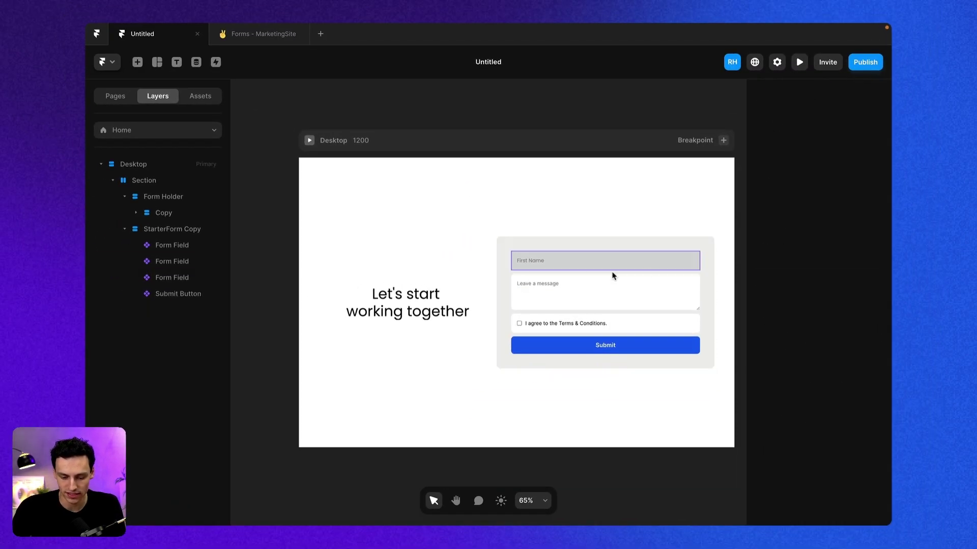
left_click(606, 280)
key("Delete")
left_click(655, 303)
key("Delete")
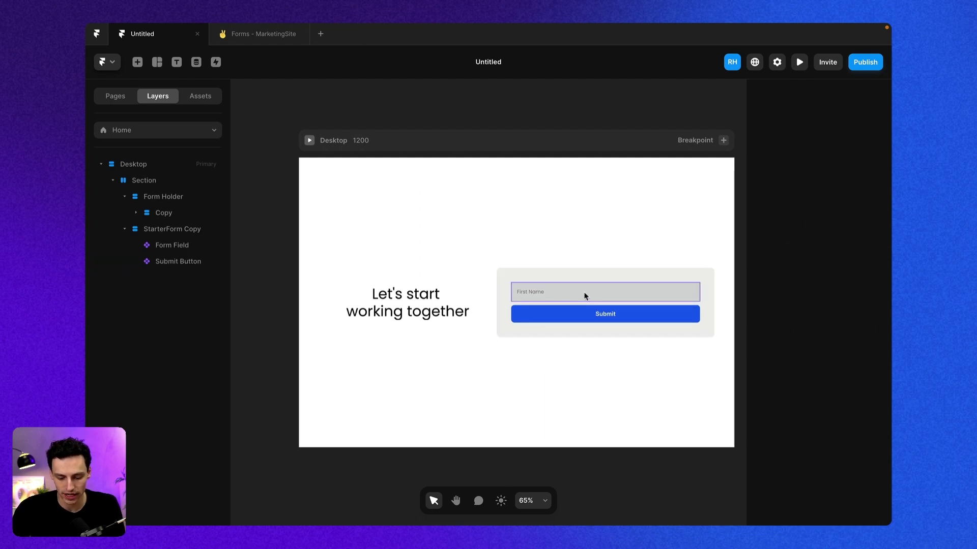
Duplicate the First Name field and set the new field's type to Email.
left_click(584, 295)
key("ctrl+d")
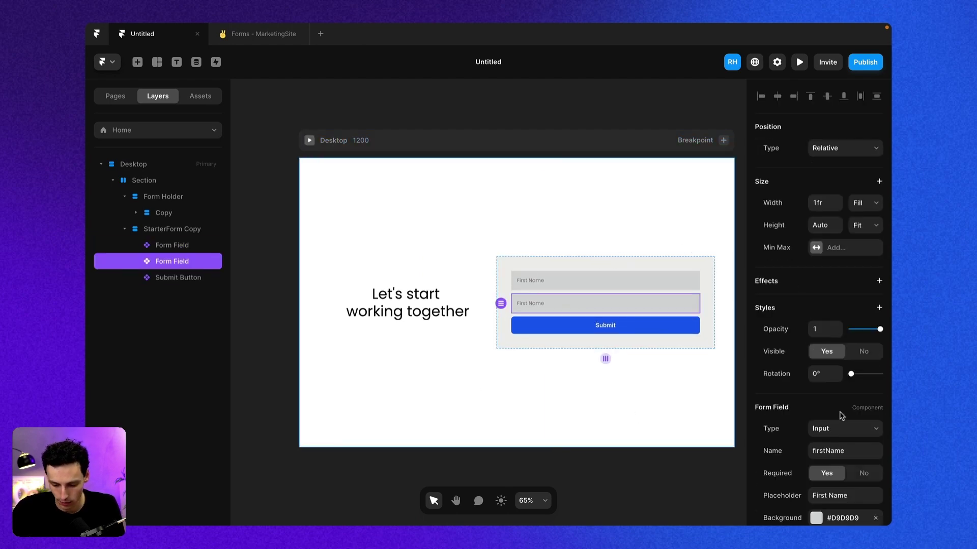
scroll(838, 414, "down", 5)
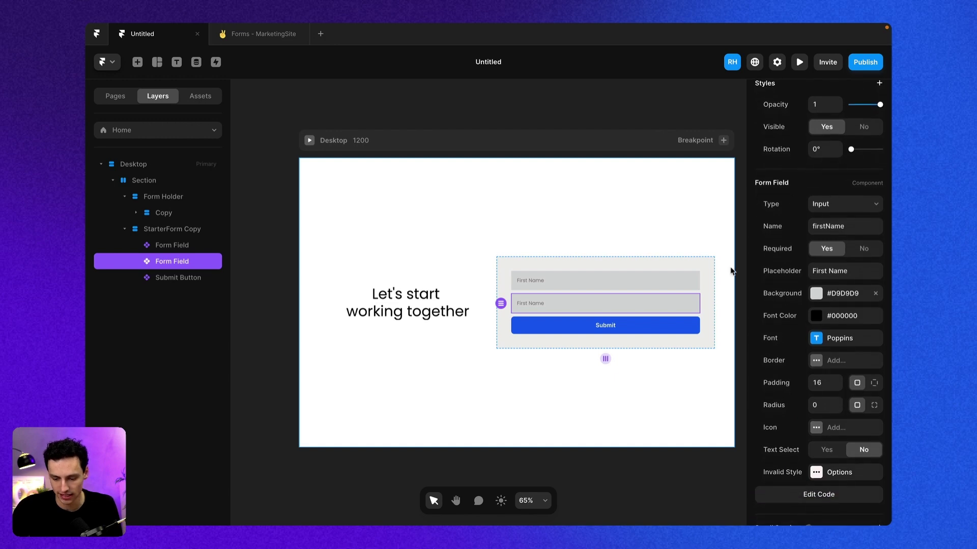
left_click(853, 206)
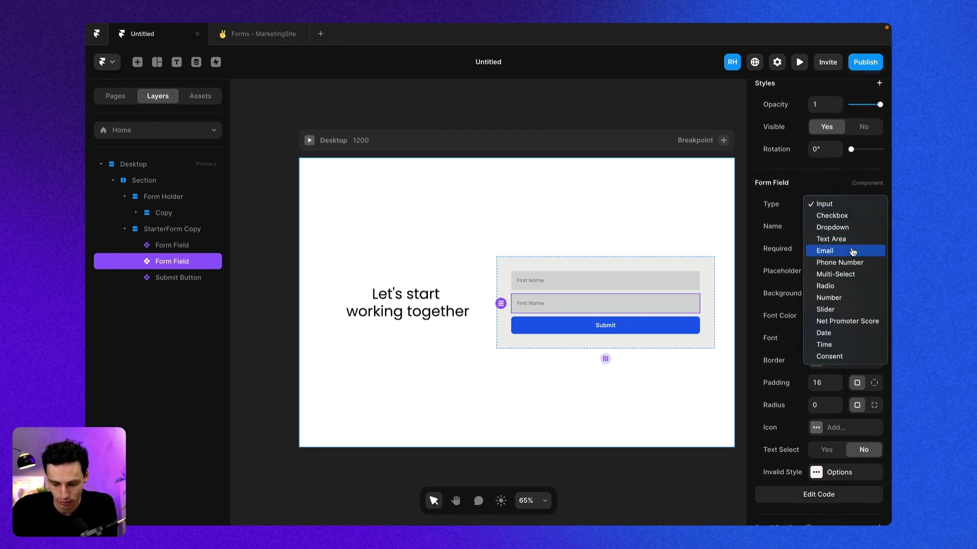
left_click(853, 251)
left_click(849, 206)
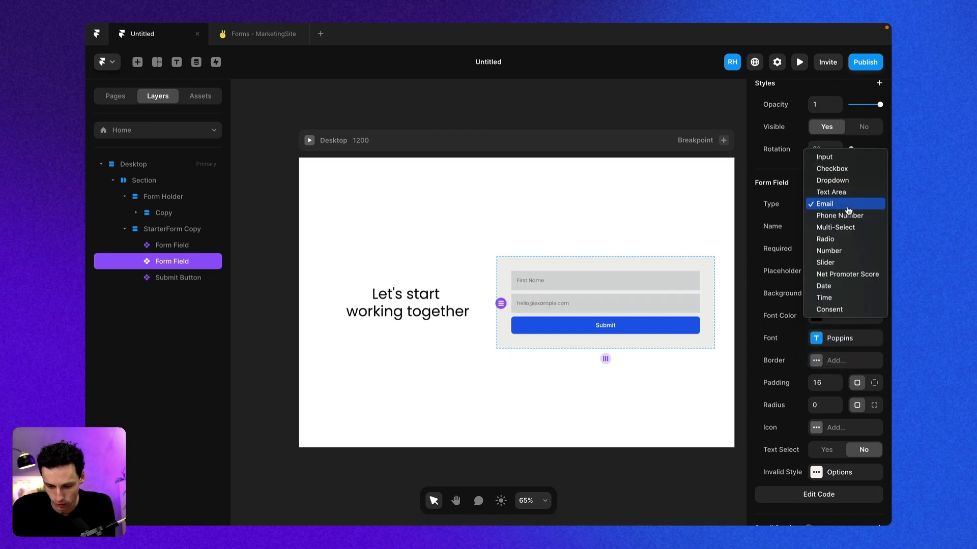
left_click(847, 239)
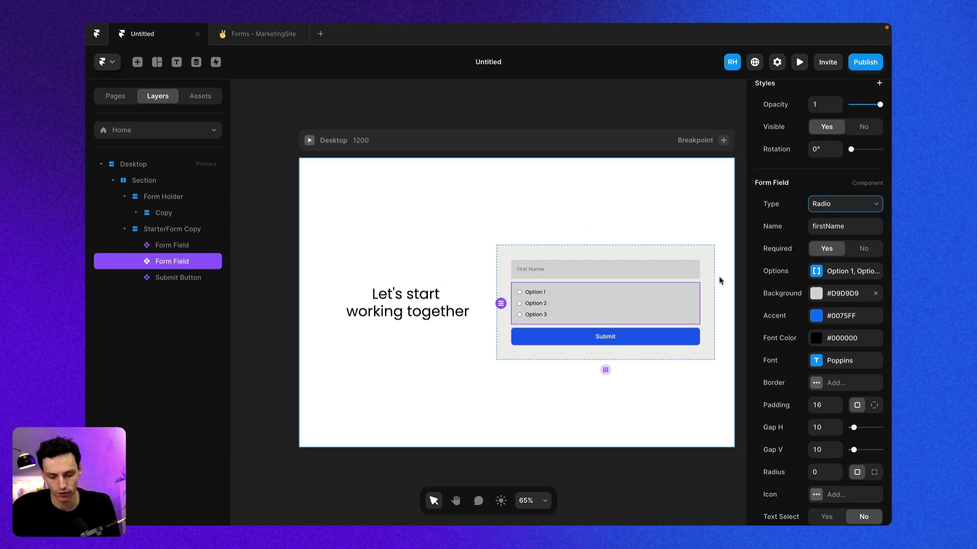
key("ctrl+v")
left_click(845, 372)
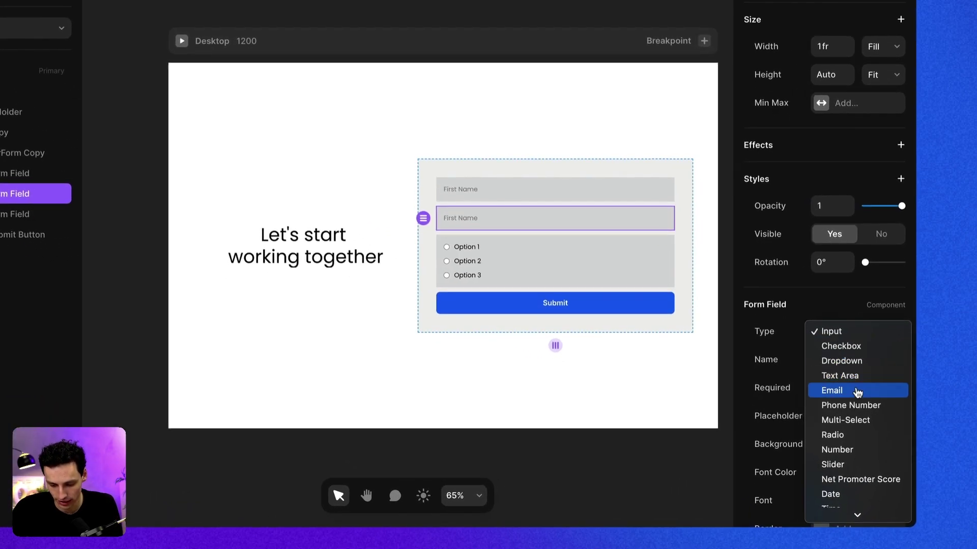
left_click(847, 418)
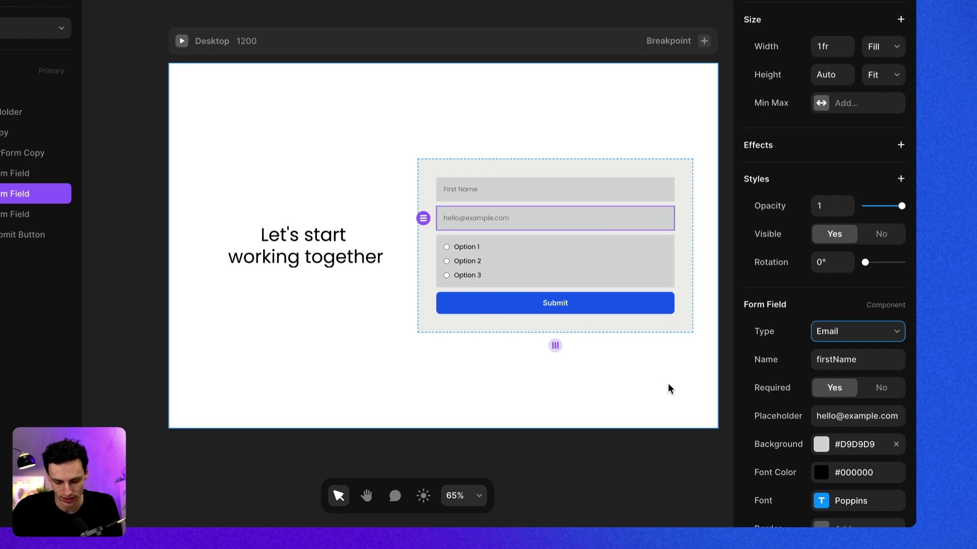
Select the Submit Button and start editing its Submit URL.
left_click(603, 307)
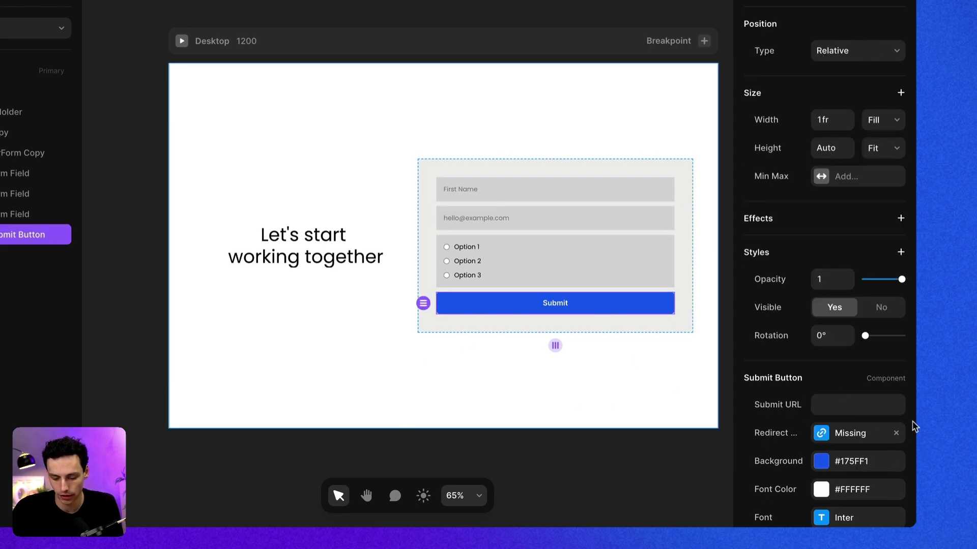
scroll(901, 468, "down", 5)
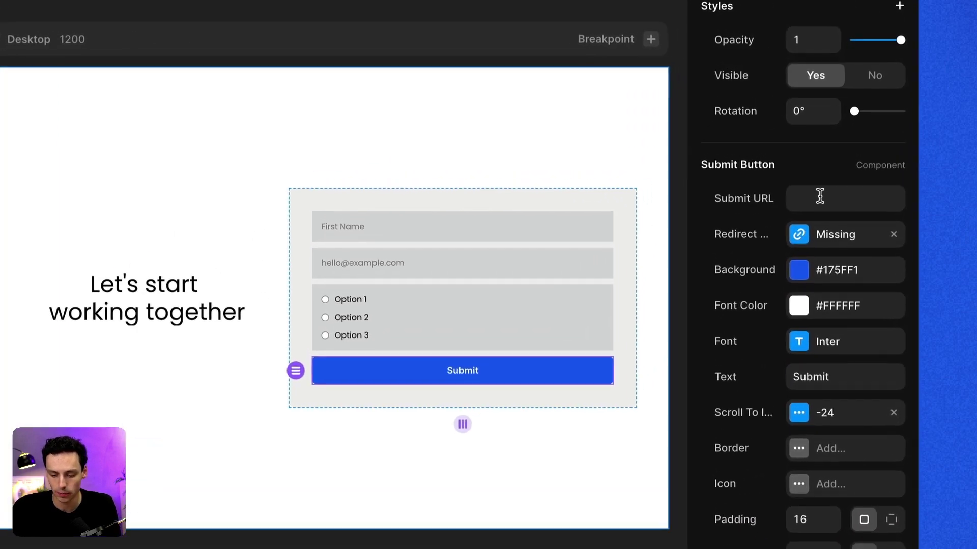
left_click(838, 164)
left_click(749, 176)
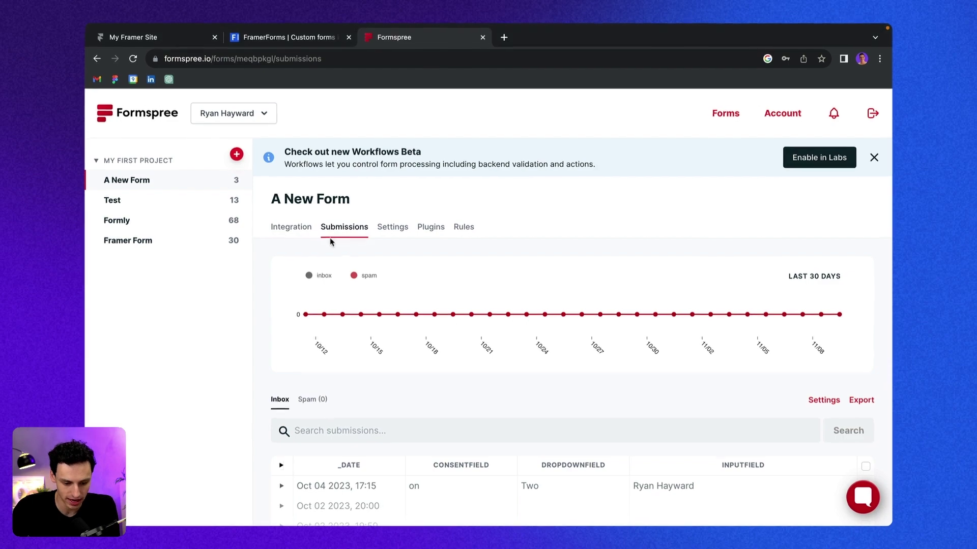
In A New Form's Integration tab, copy the form's endpoint URL.
left_click(293, 227)
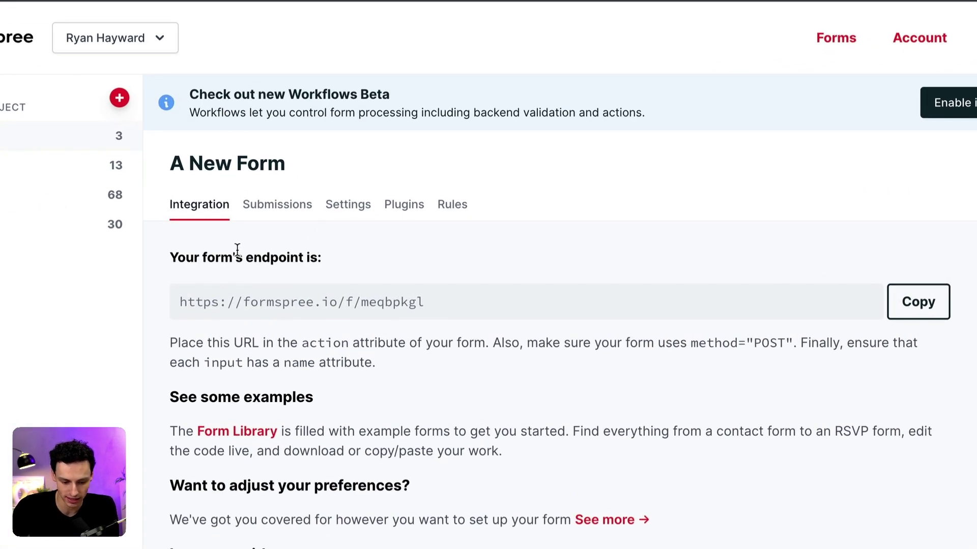
left_click(475, 309)
left_click(929, 309)
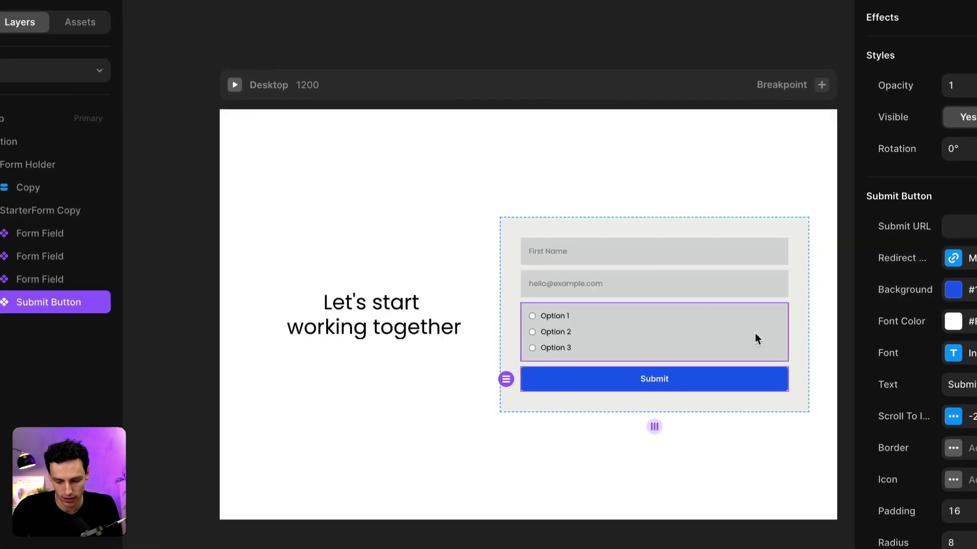
Paste the Formspree endpoint as the Submit Button's Submit URL and set its redirect to Home.
left_click(755, 336)
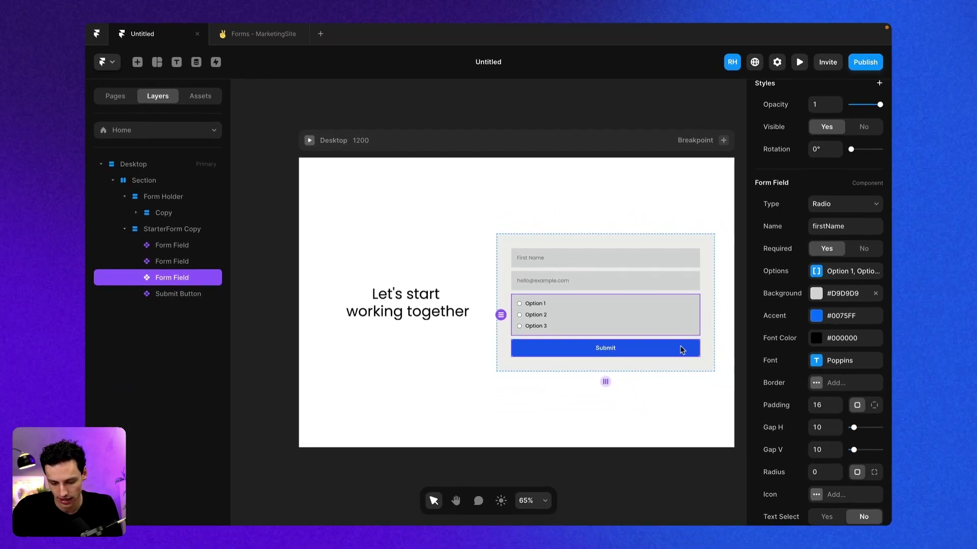
left_click(682, 350)
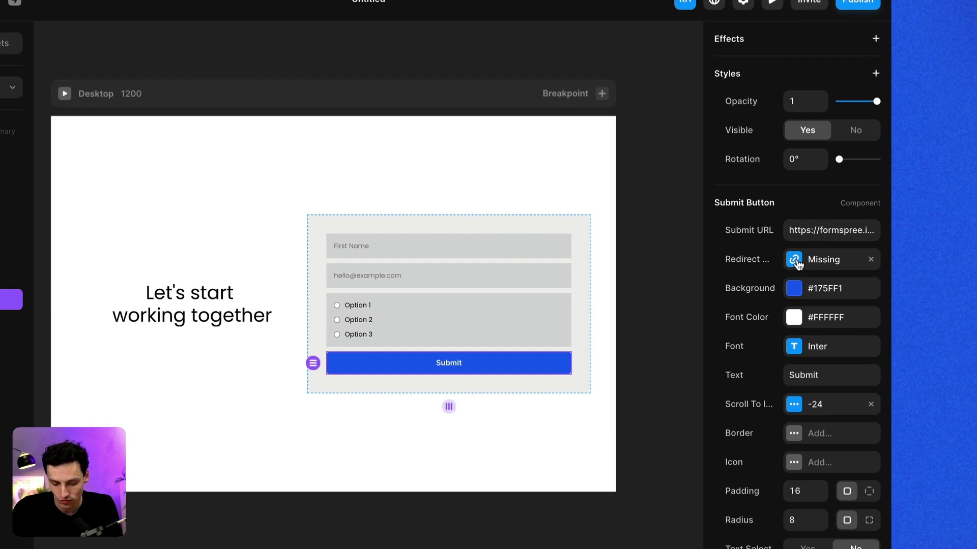
left_click(796, 261)
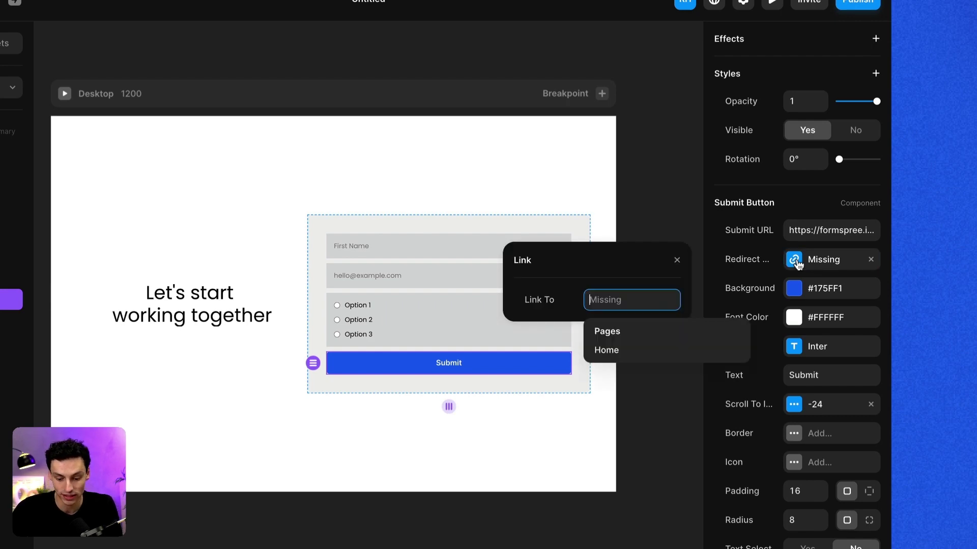
left_click(636, 350)
left_click(632, 382)
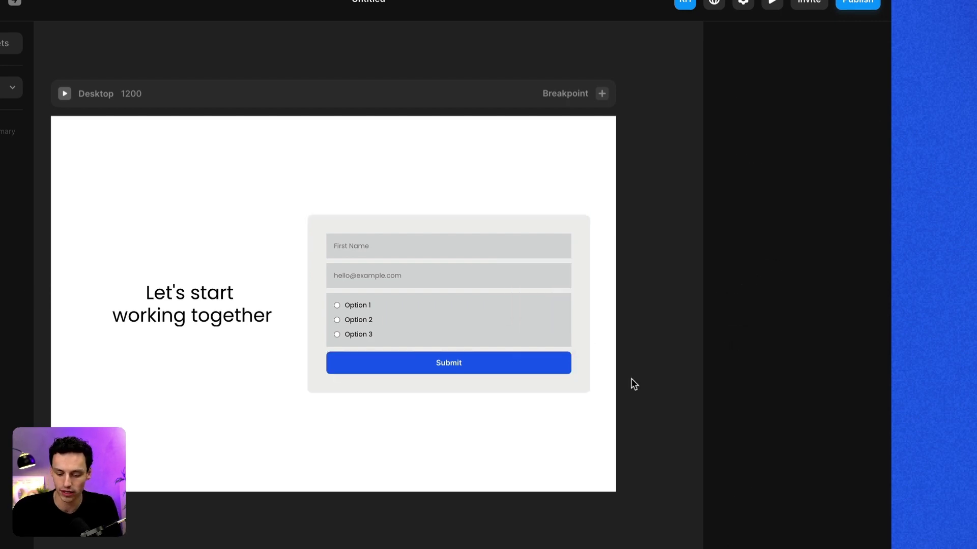
left_click(516, 356)
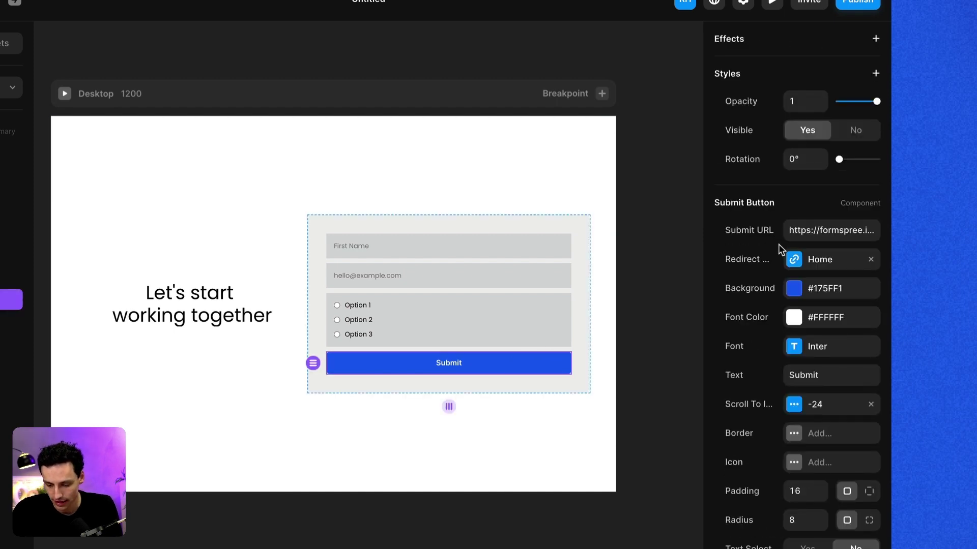
scroll(832, 317, "down", 1)
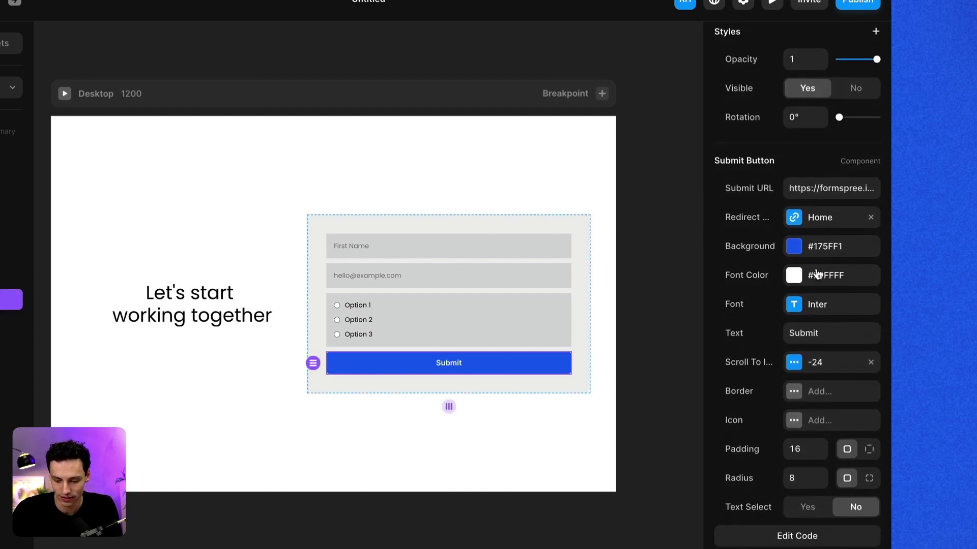
Set the Submit Button background to black #000000 and its radius to 0.
left_click(794, 247)
left_click_drag(617, 314, 432, 418)
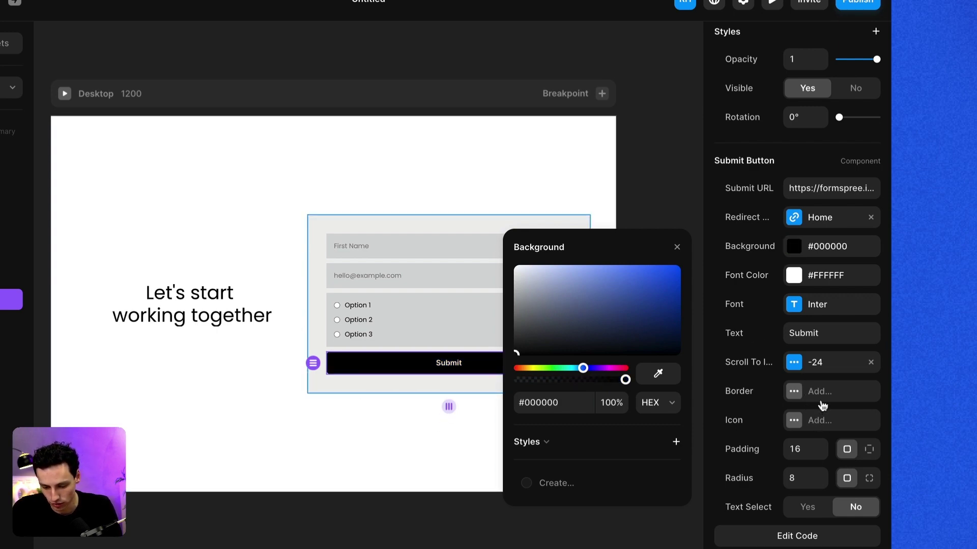
left_click(799, 475)
type("0")
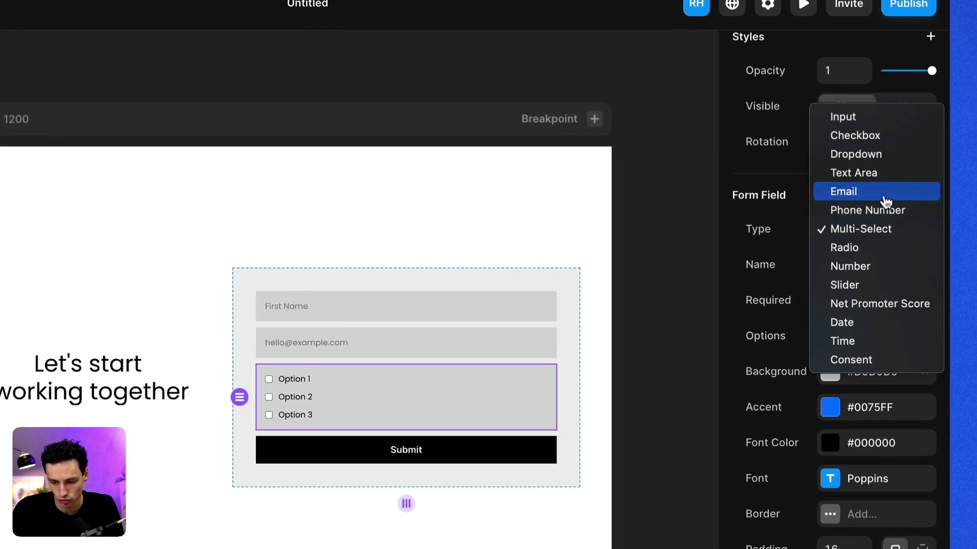
Make the third field a Dropdown offering Design, Development and Contact Us, then start editing the Submit button's label.
left_click(884, 157)
left_click(875, 336)
left_click(534, 391)
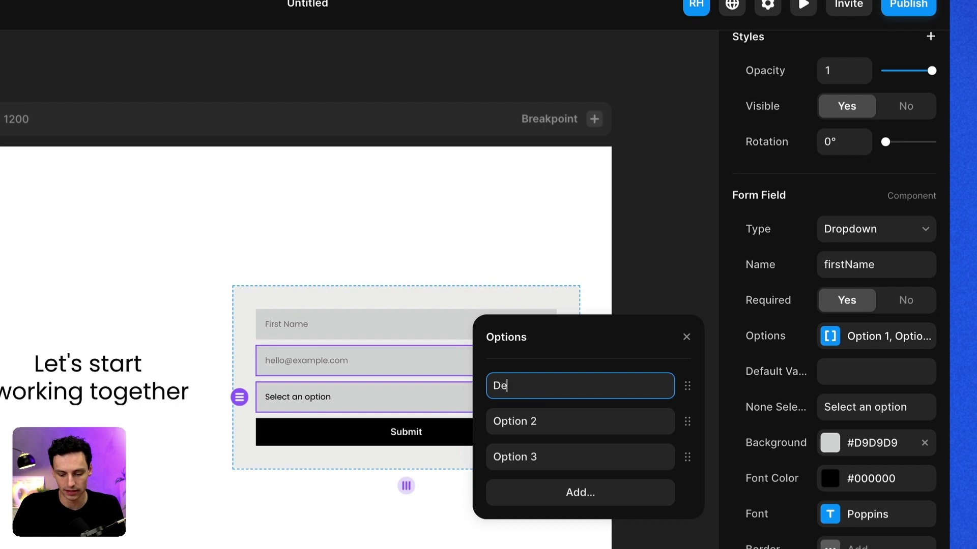
type("Design")
key("Tab")
type("Dev")
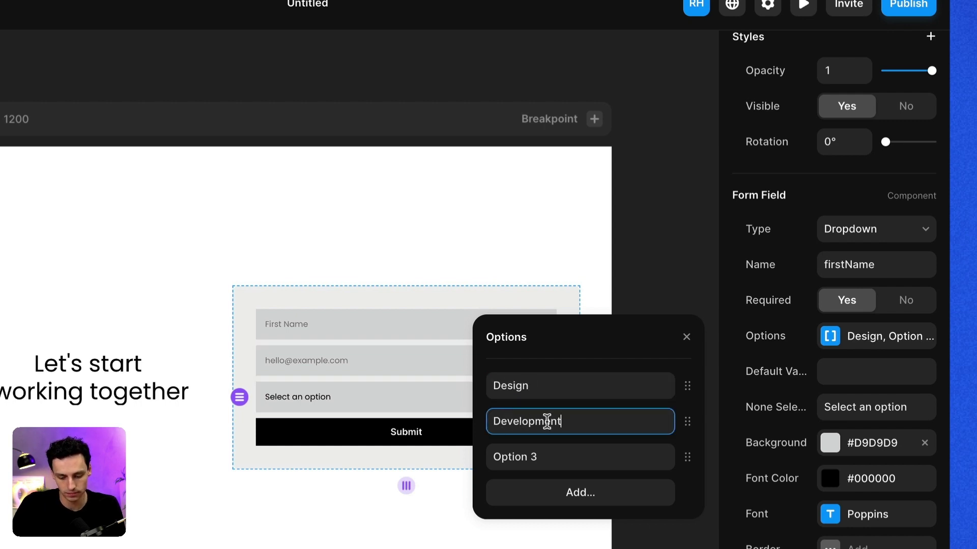
key("Tab")
type("Con")
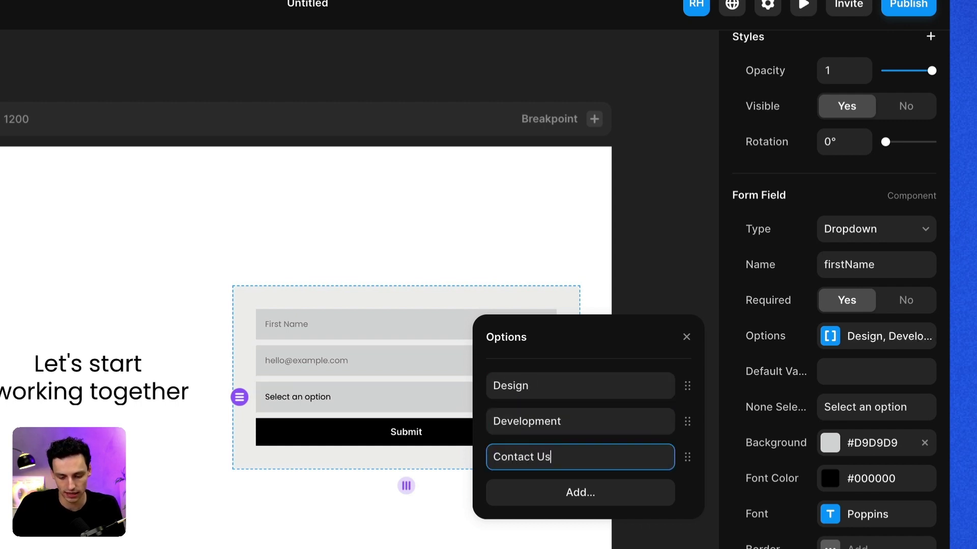
type("tact Us")
left_click(432, 439)
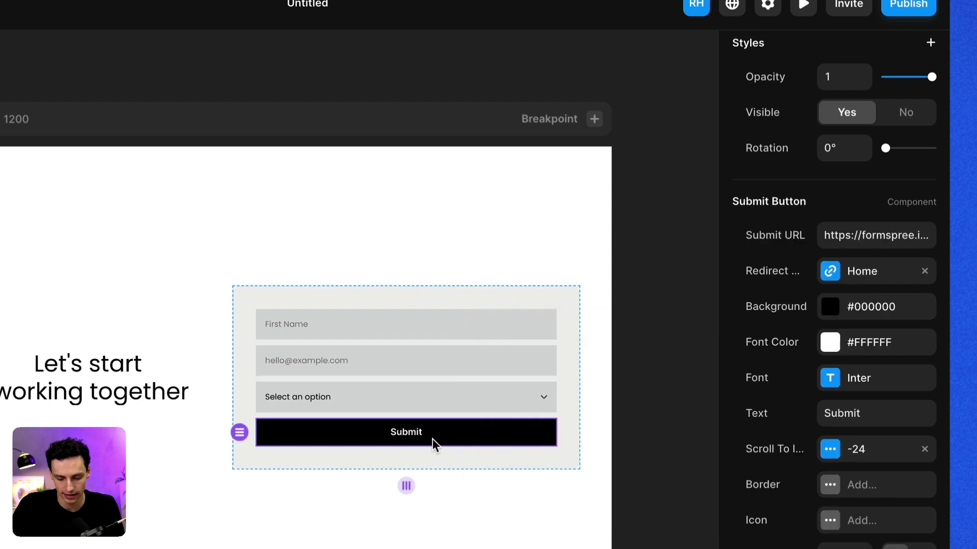
left_click(863, 427)
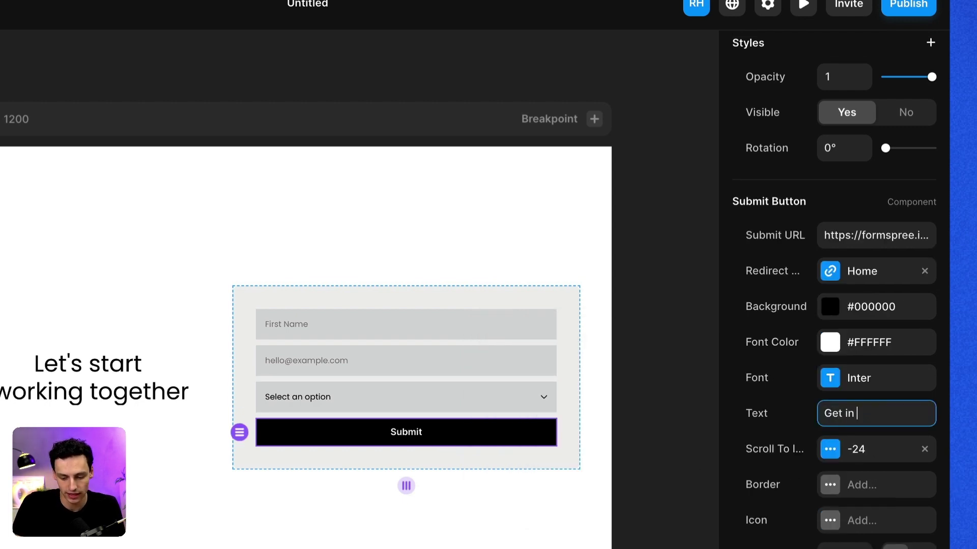
left_click(657, 250)
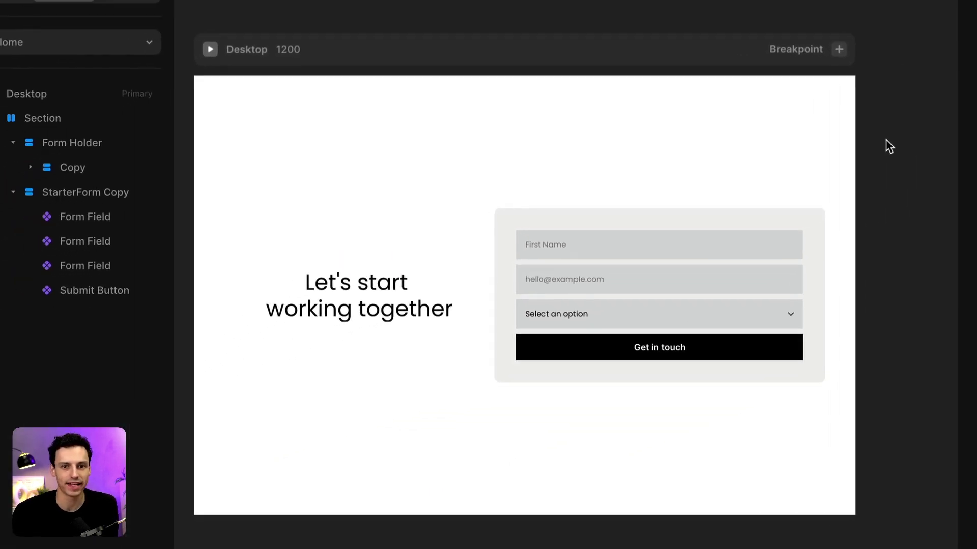